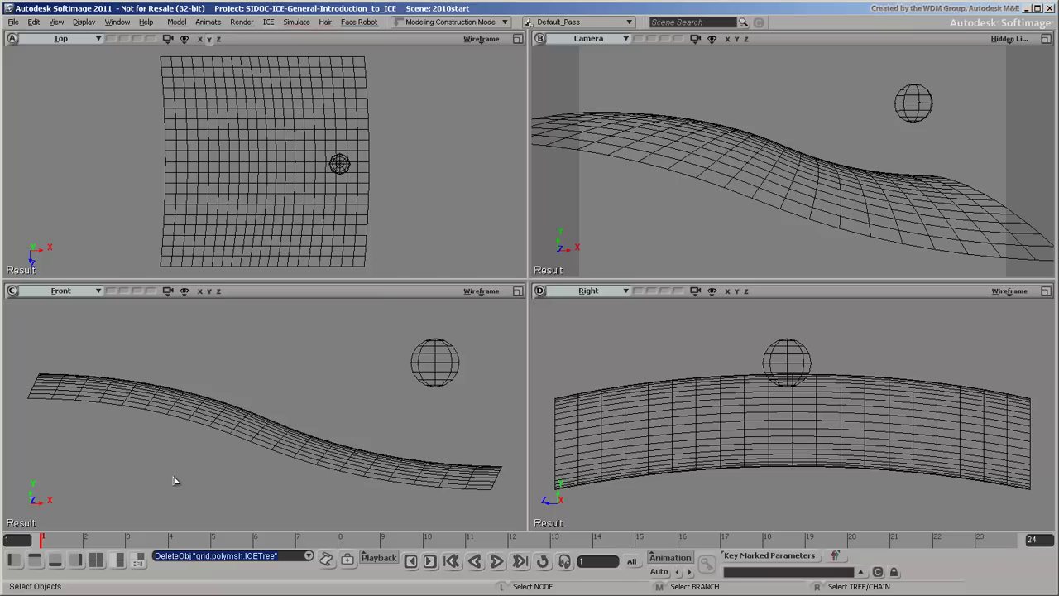
- Browse the ICE module commands panel and menu without running any command
click(14, 560)
click(14, 561)
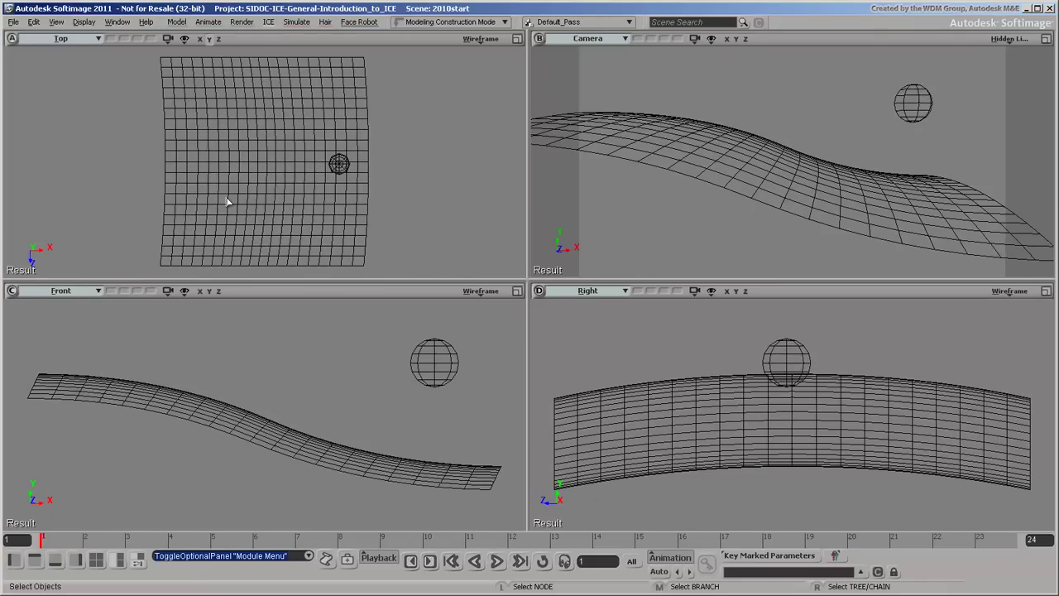
click(269, 24)
click(269, 25)
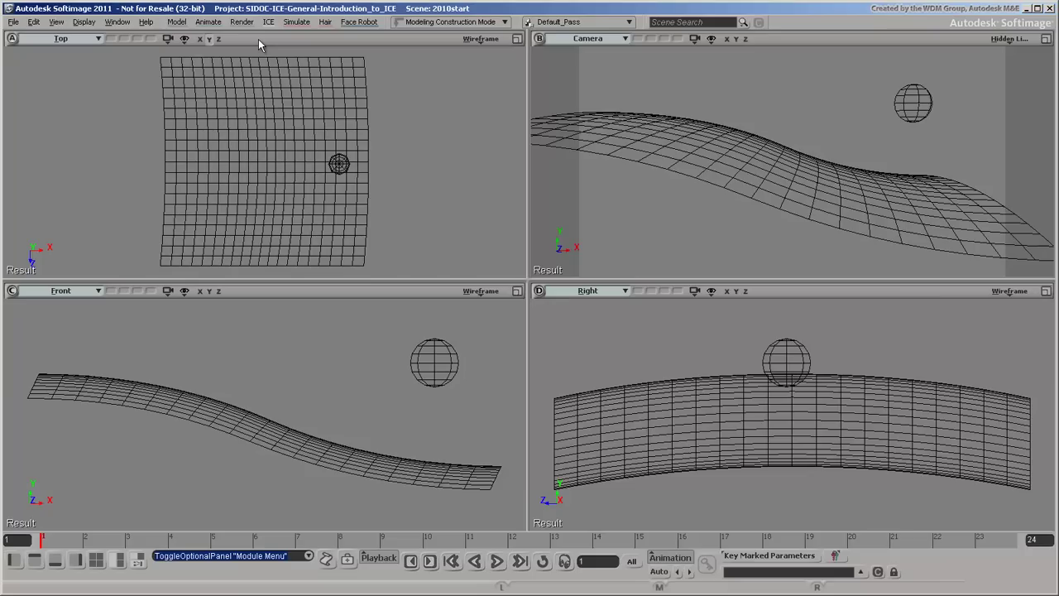
- Select the grid, create an empty ICE tree on it, and shrink the explorer
key(space)
click(246, 104)
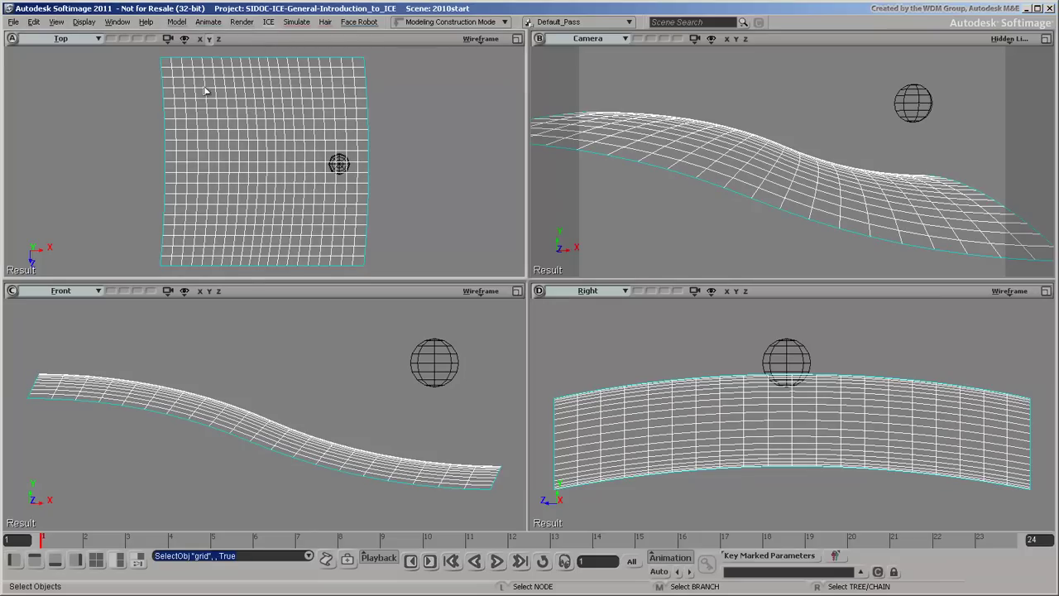
click(138, 560)
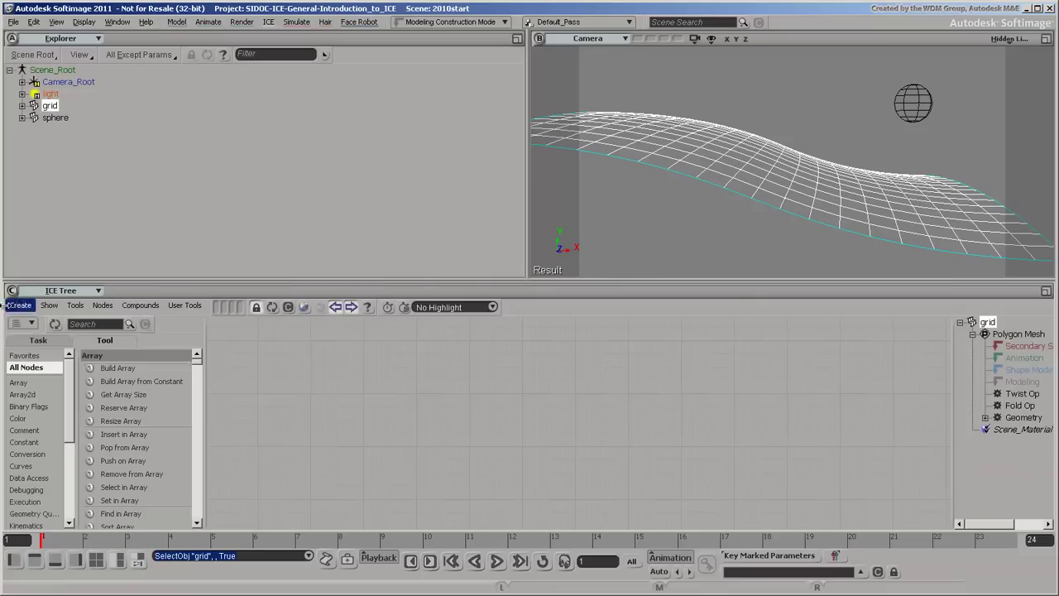
click(18, 305)
click(33, 321)
drag(527, 196, 184, 197)
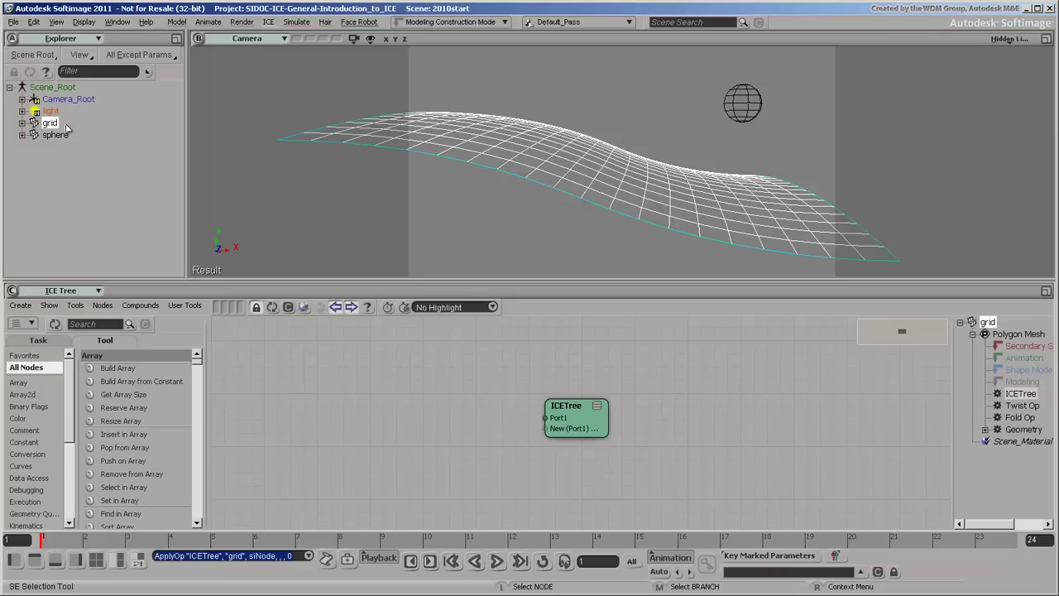
- Drop the grid into the graph as a Get node and change its reference from 'grid' to 'self'
drag(58, 125, 256, 402)
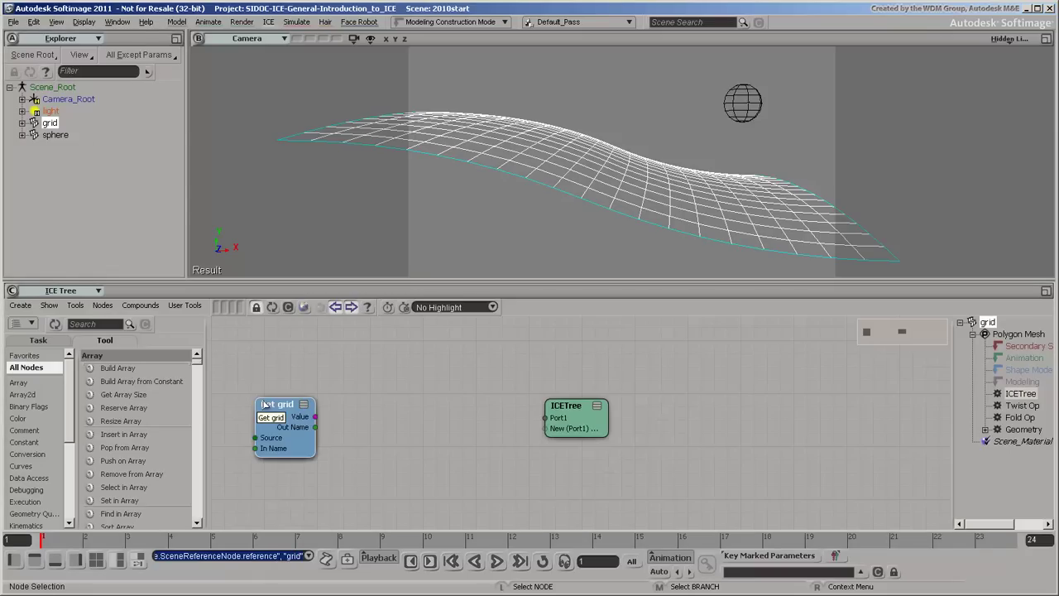
double_click(264, 404)
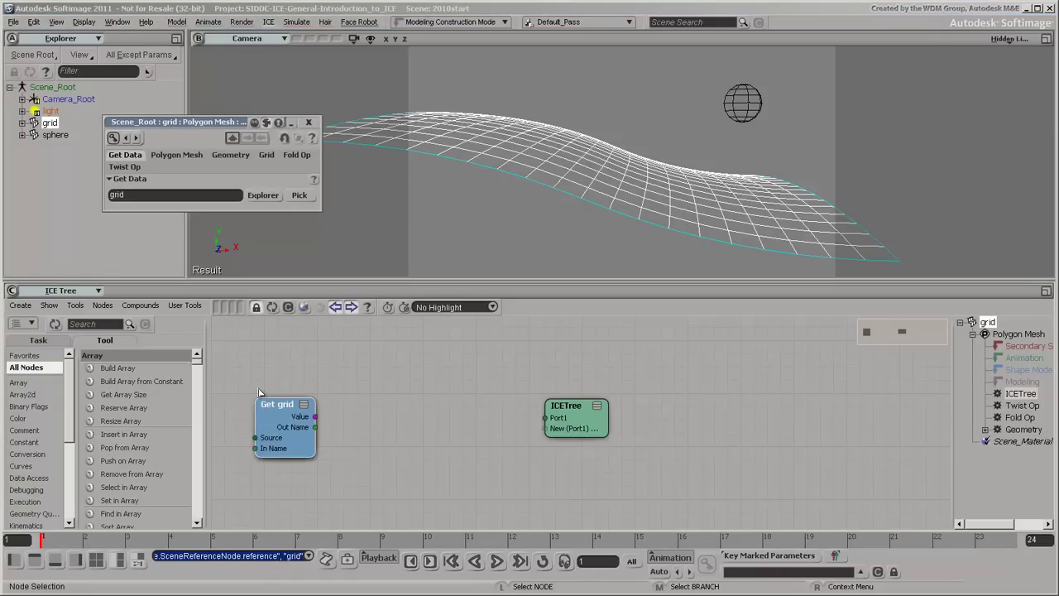
double_click(175, 195)
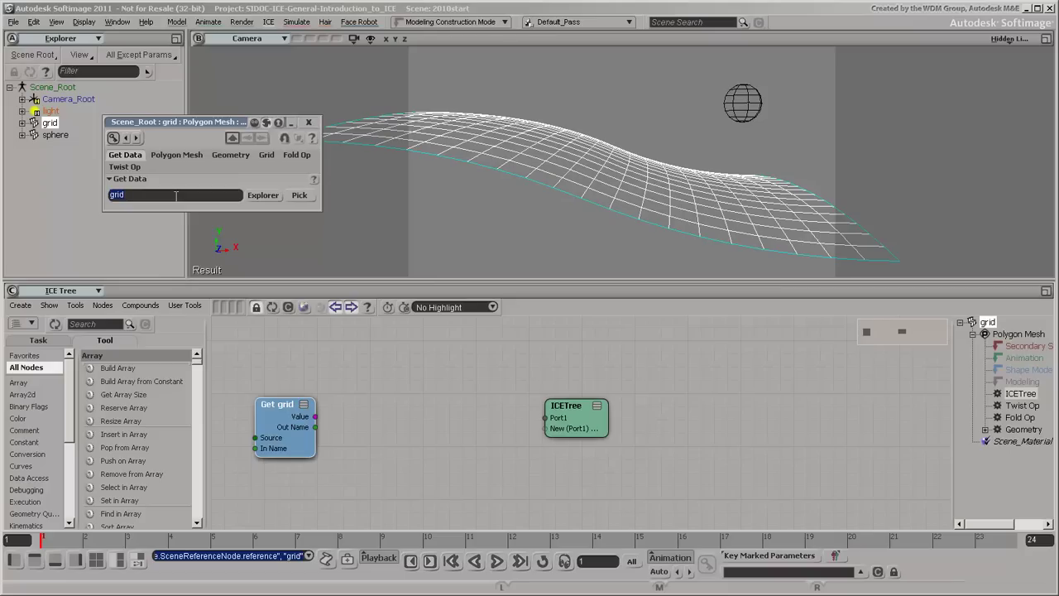
text(self)
key(Return)
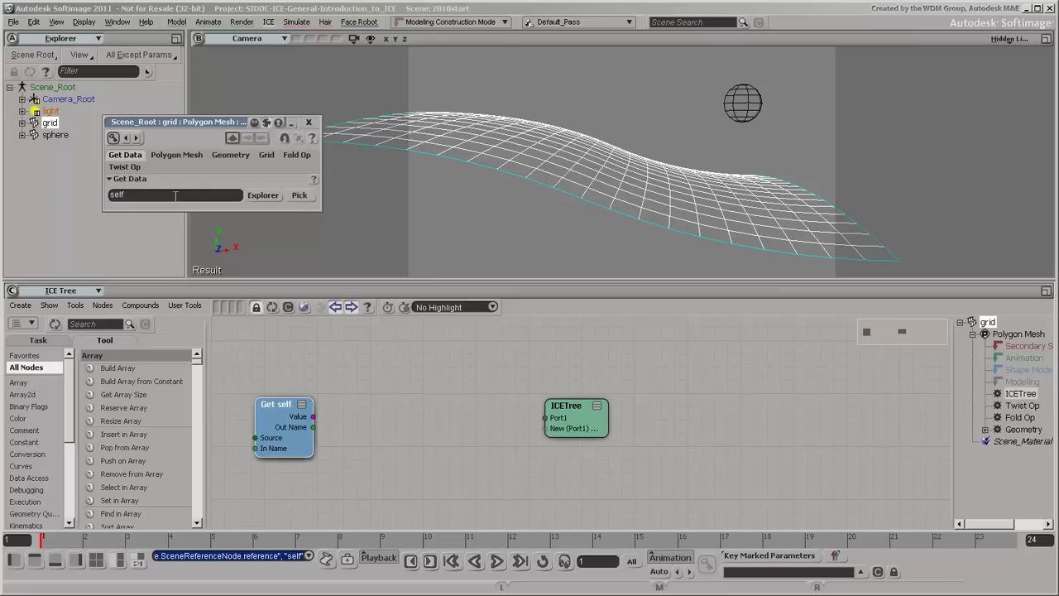
click(309, 122)
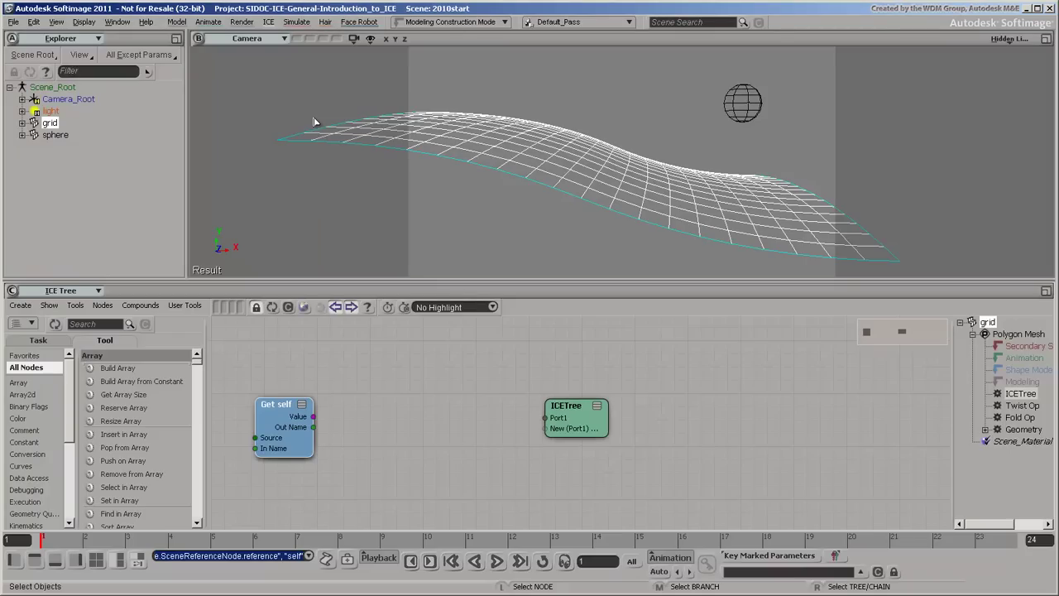
- Add a Get Data node and wire Get self's Out Name into its In Name
click(32, 479)
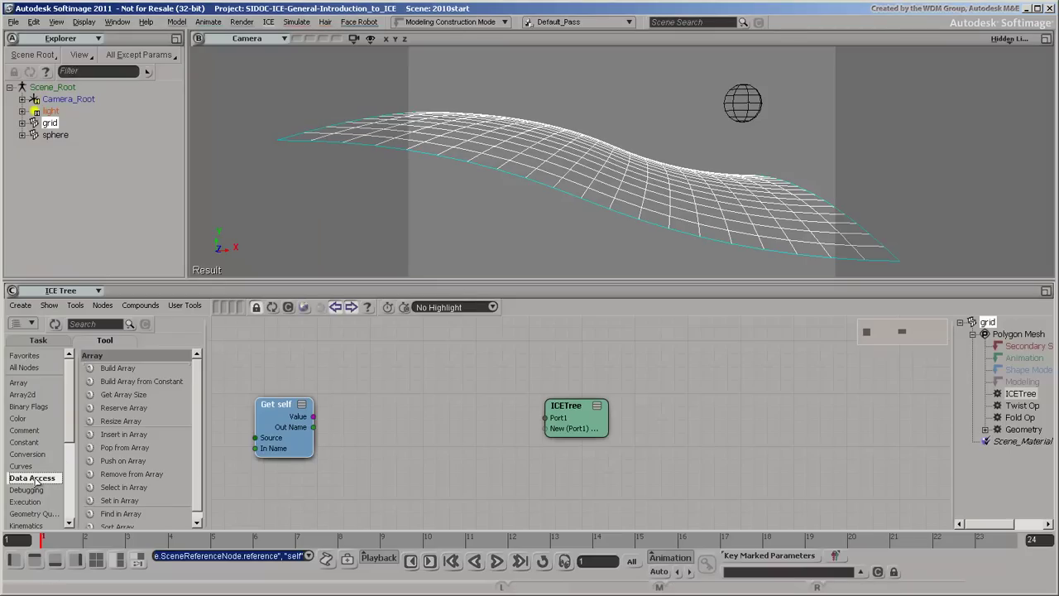
drag(122, 369, 358, 402)
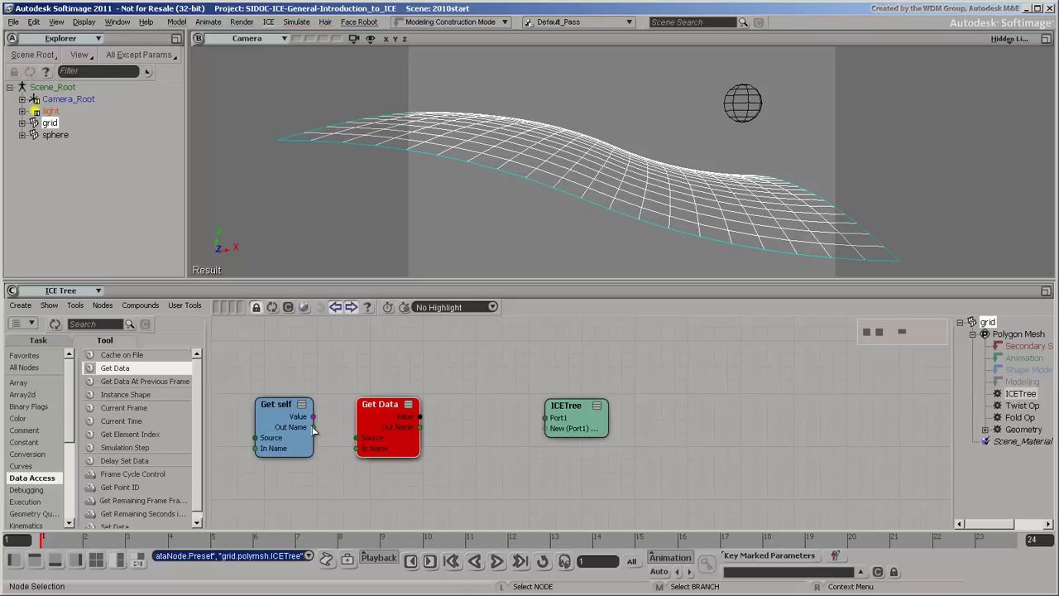
mouse_move(313, 427)
mouse_down()
mouse_move(374, 455)
mouse_move(357, 448)
mouse_up()
- Set the Get Data node's reference to the Polygon Mesh PointPosition attribute
click(381, 409)
double_click(381, 409)
click(262, 195)
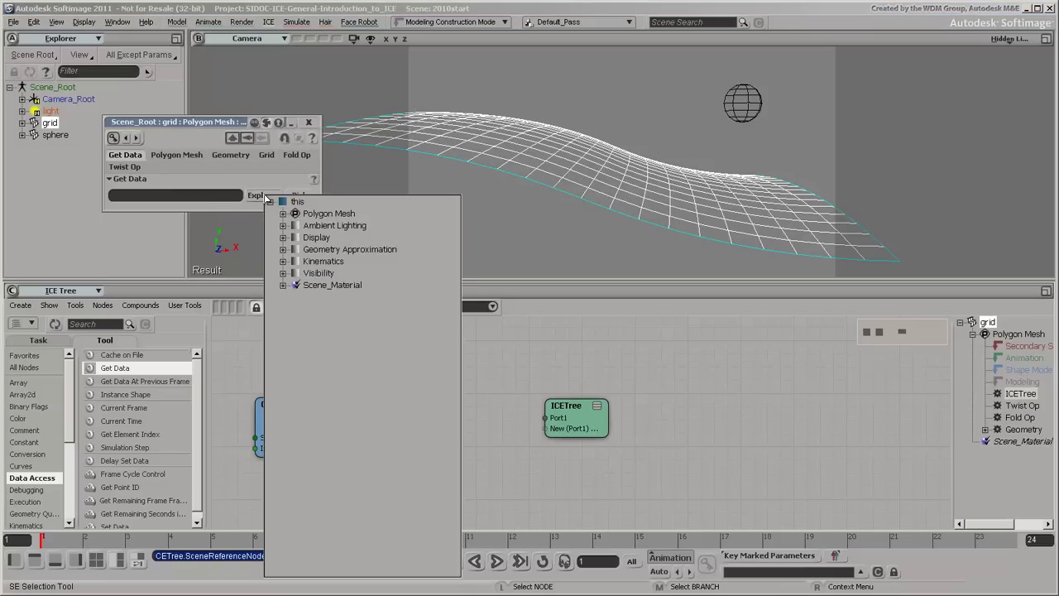
click(282, 214)
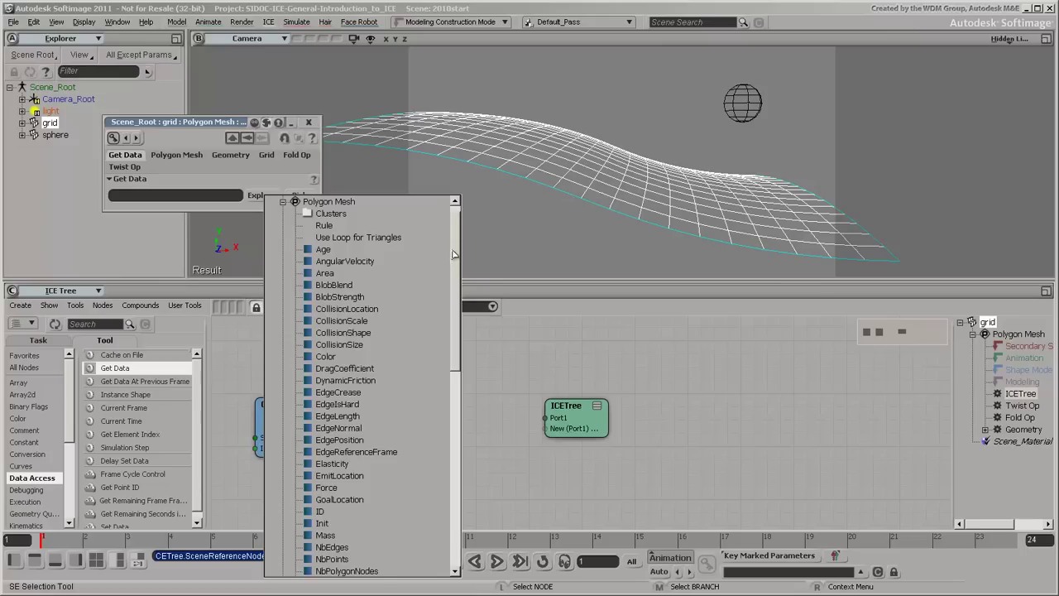
drag(454, 253, 453, 385)
click(352, 370)
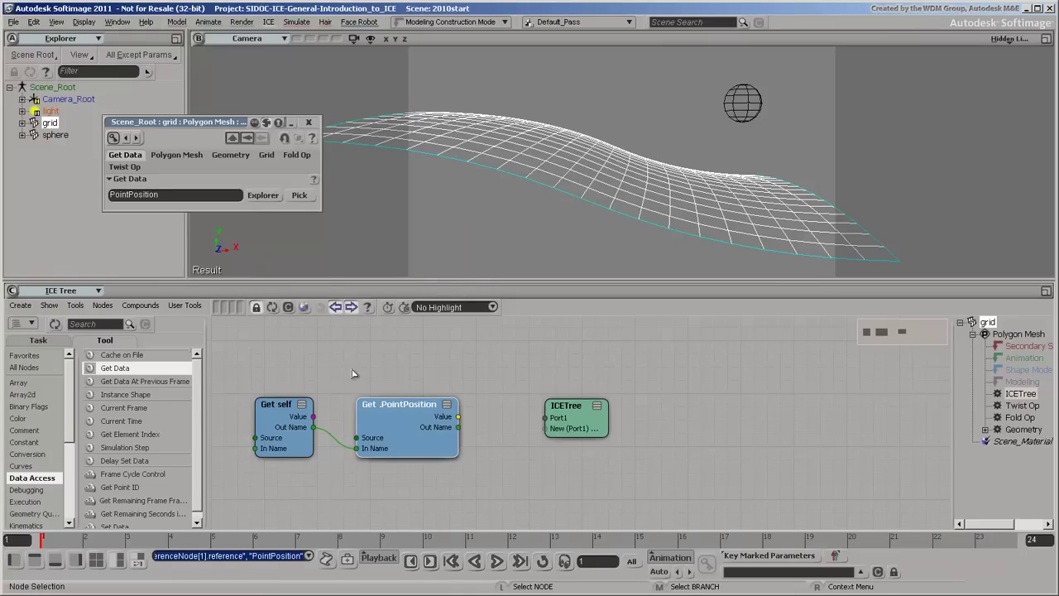
click(309, 123)
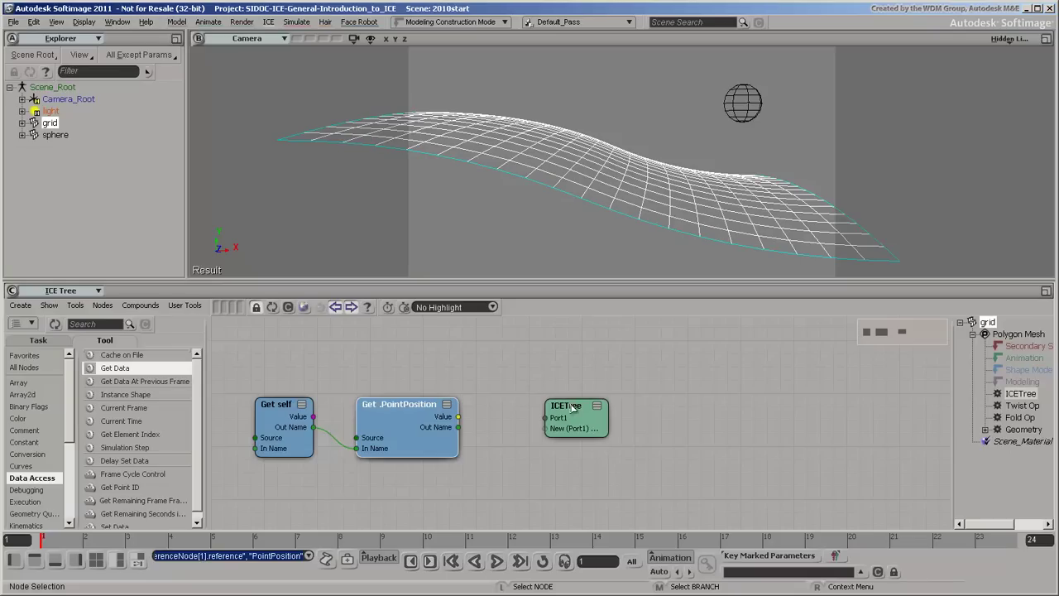
- Move ICETree right, add an Add node, and feed PointPosition into its Value1
drag(571, 405, 710, 402)
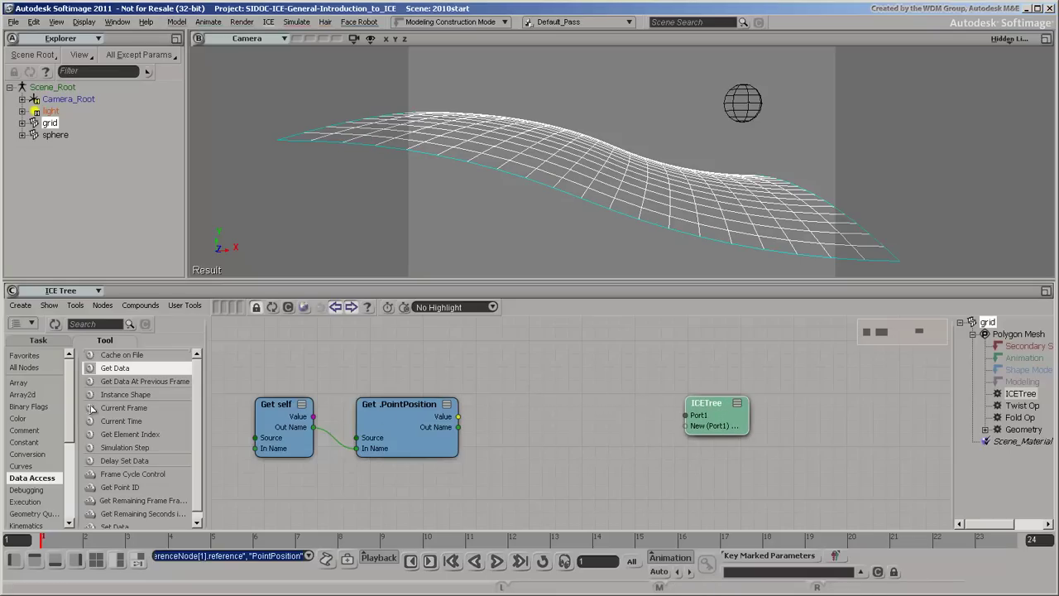
drag(72, 405, 75, 460)
click(30, 435)
drag(106, 371, 501, 403)
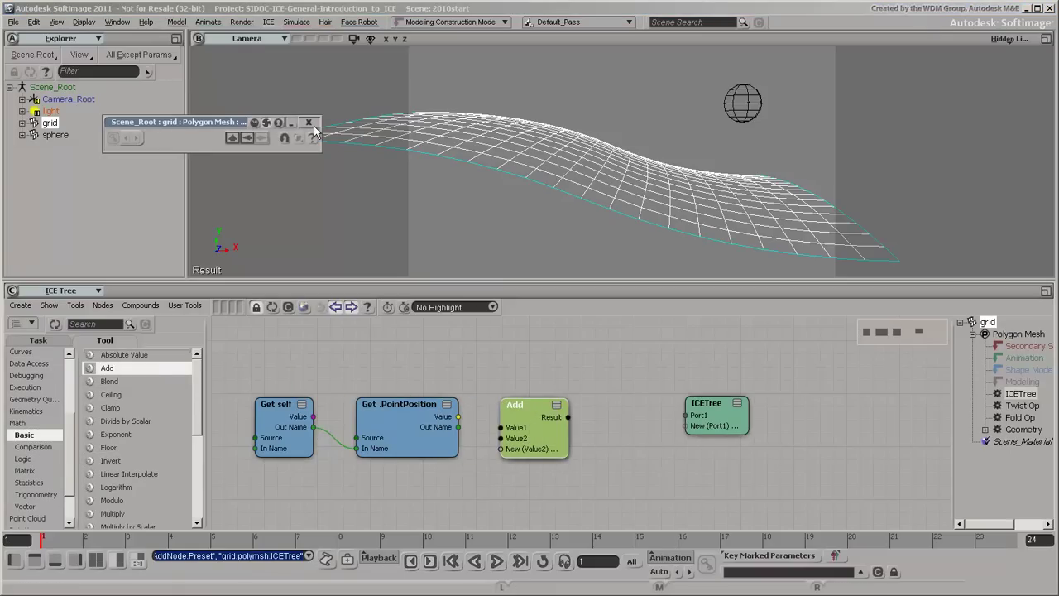
click(309, 123)
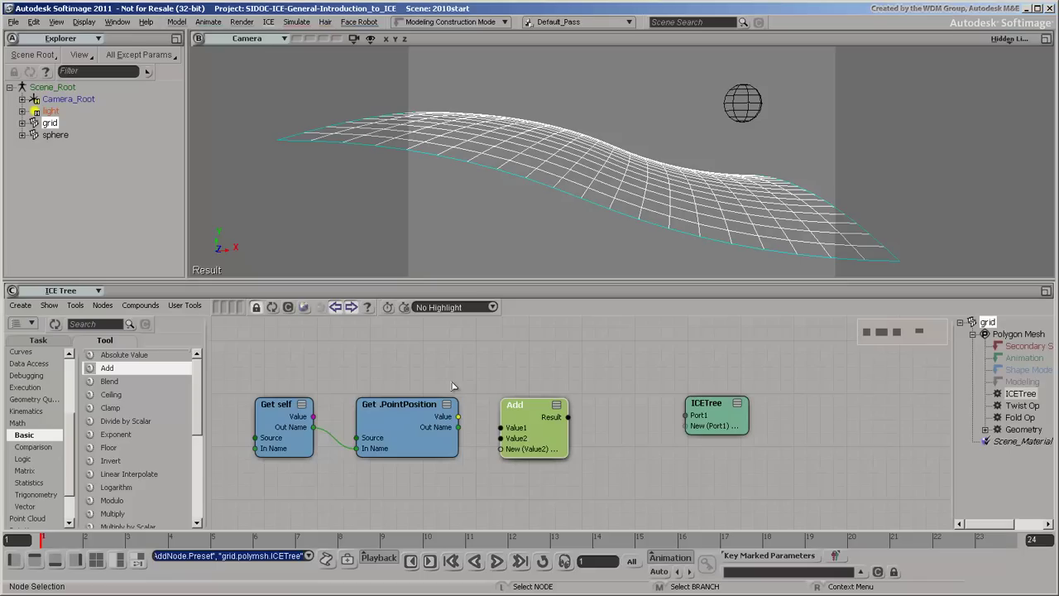
drag(459, 416, 516, 432)
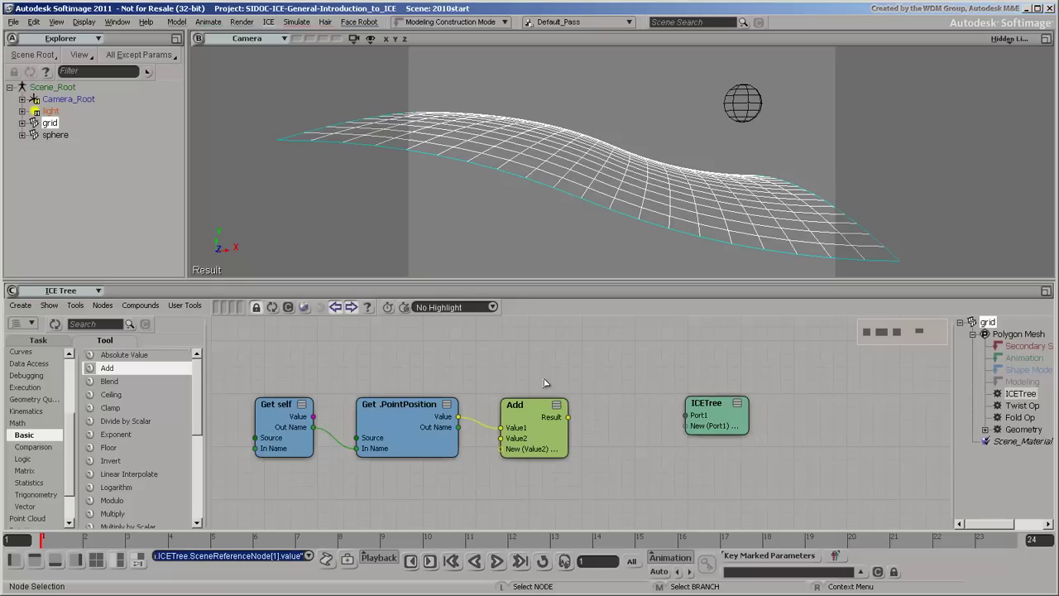
- Inspect the Add node's Value2, trying a small X offset
double_click(532, 405)
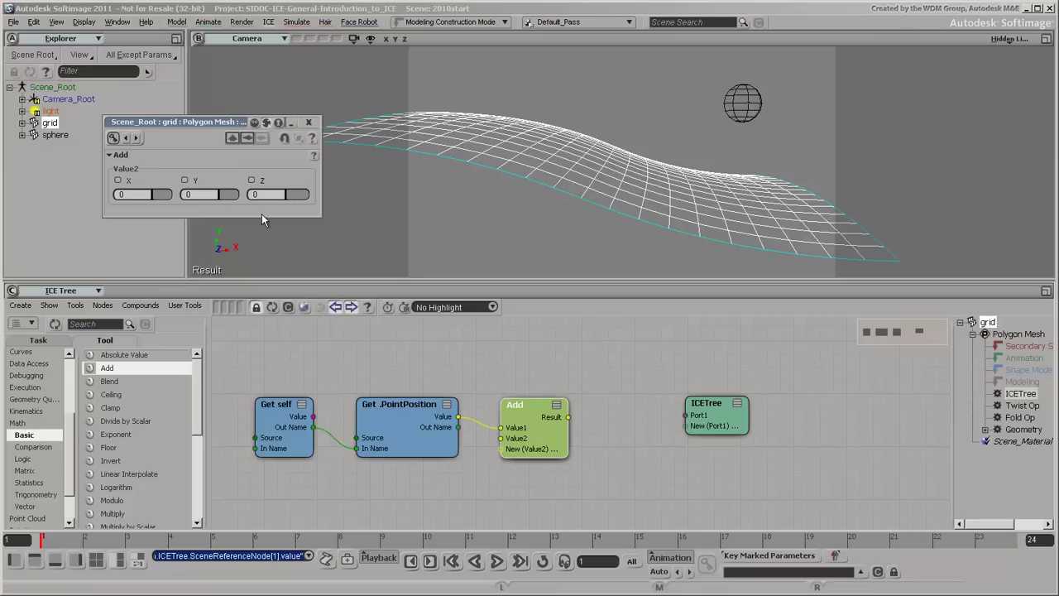
drag(158, 195, 151, 196)
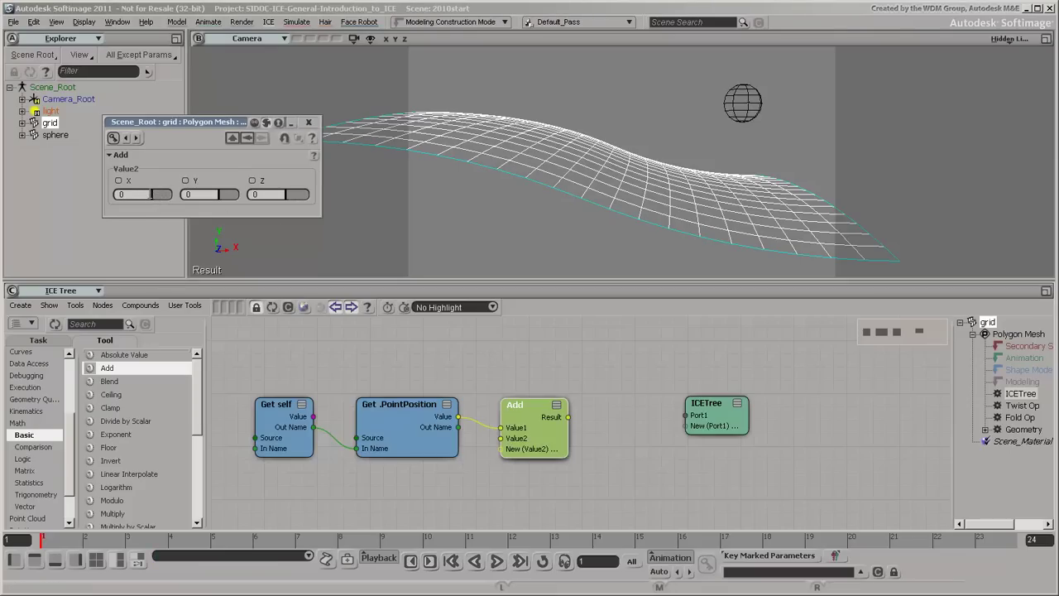
click(307, 124)
- Add a Set Data node beside Add and connect it to the ICETree root
click(45, 365)
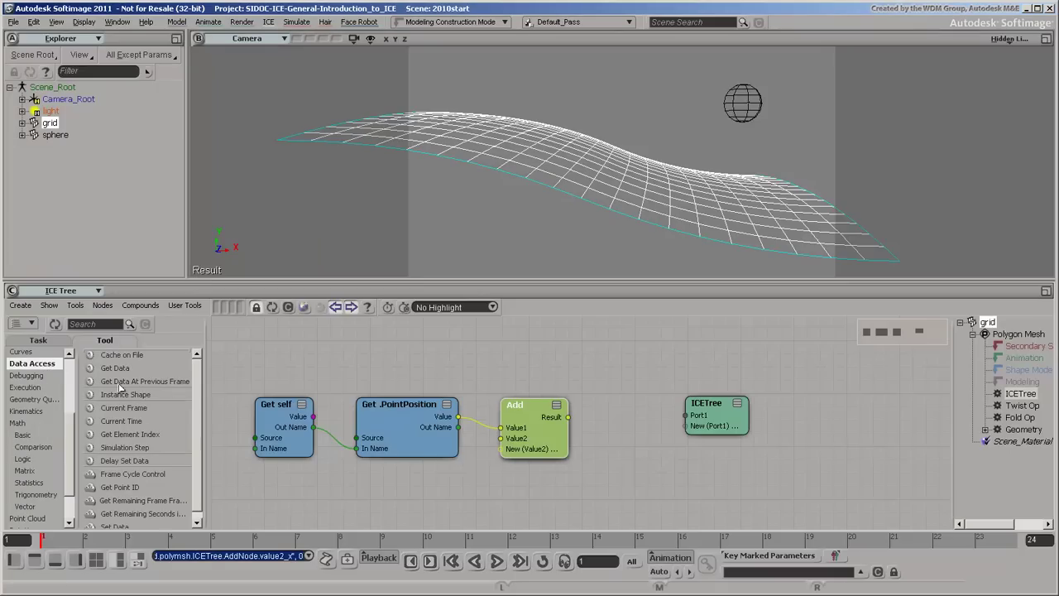
scroll(202, 412, down, 1)
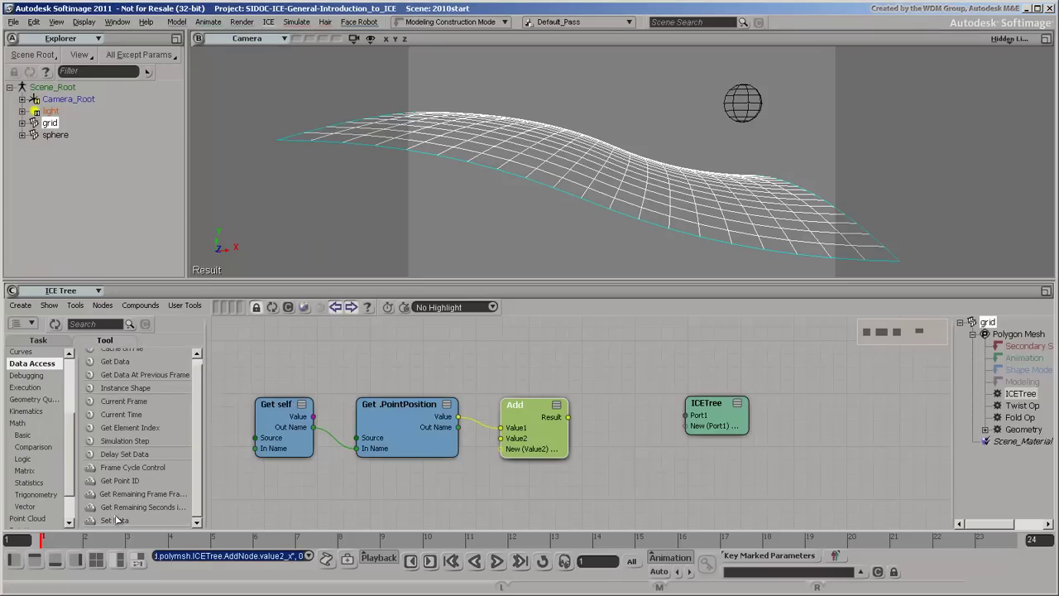
drag(114, 519, 599, 447)
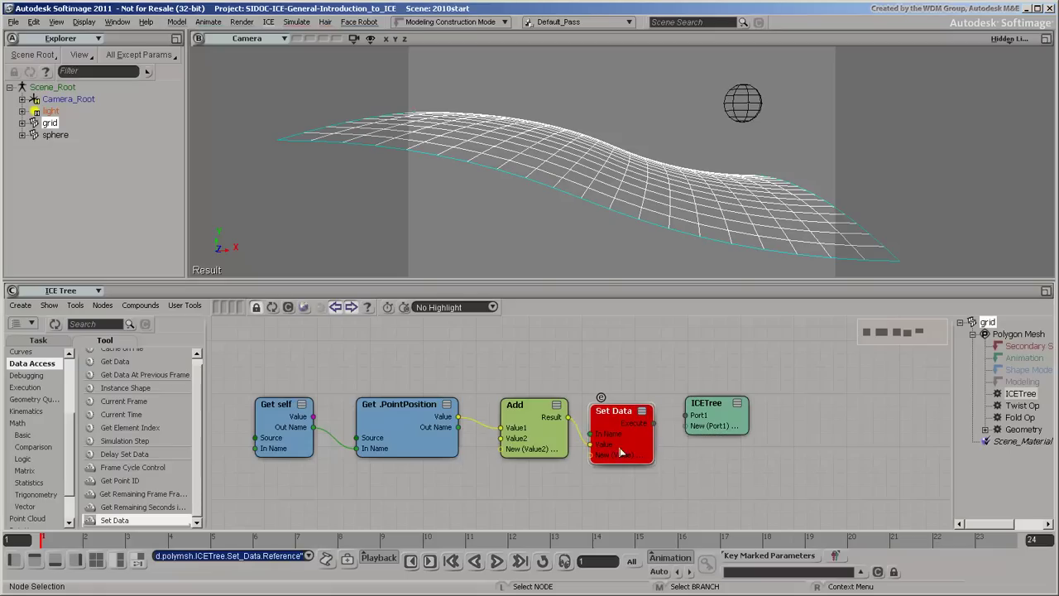
drag(654, 427, 690, 416)
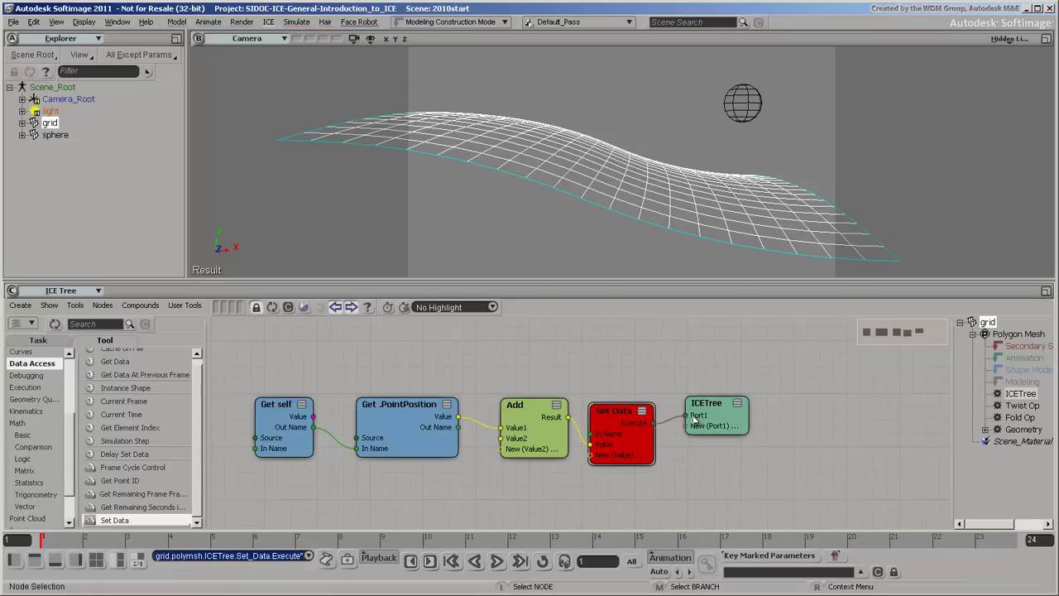
- Type 'self.pointpos' as Set Data's reference, then clear the reference again
double_click(643, 419)
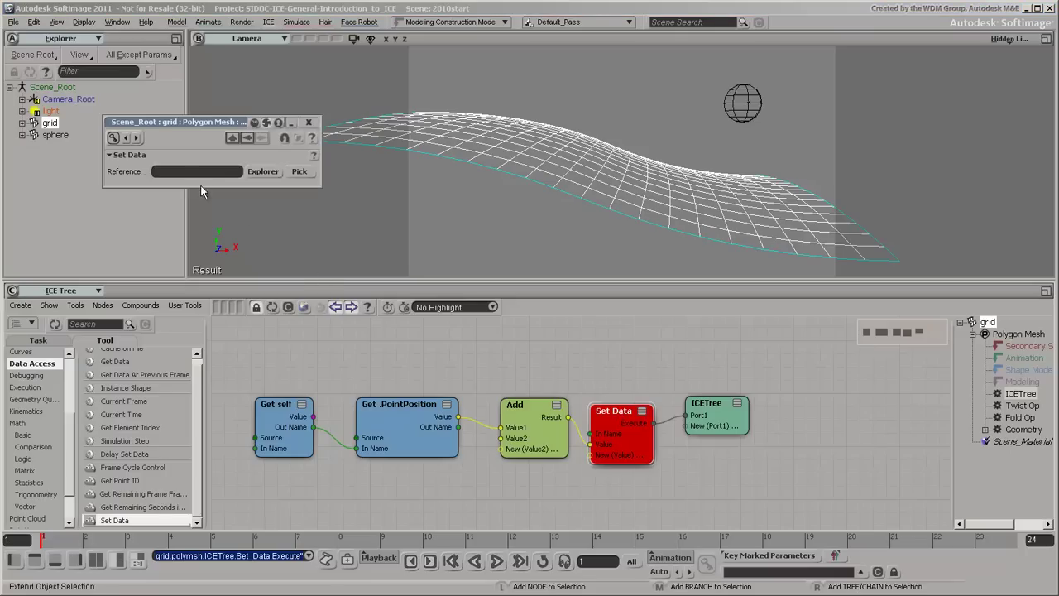
text(self.pointposition)
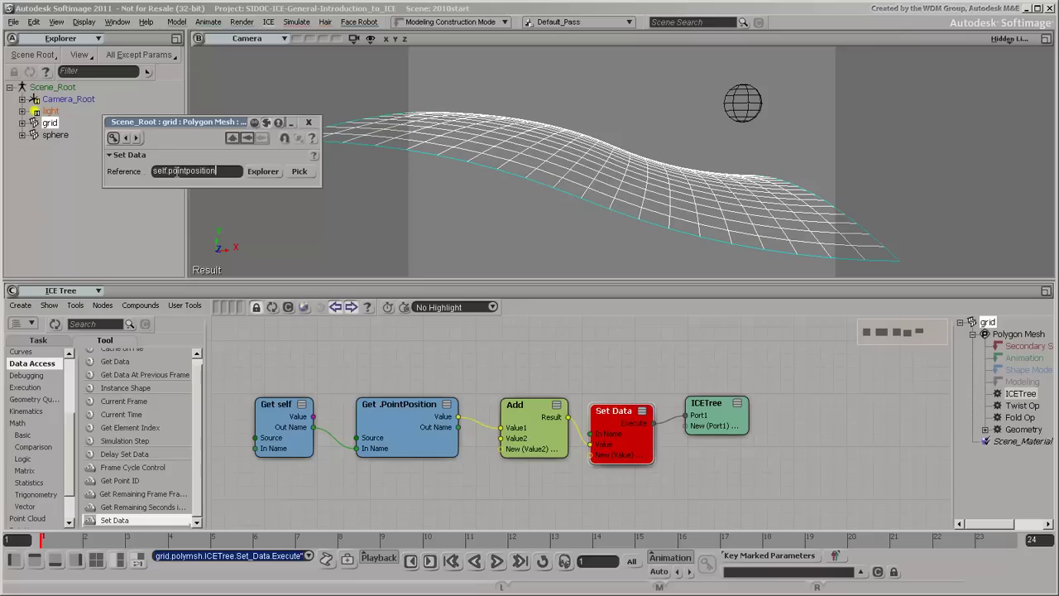
key(Return)
click(177, 172)
key(BackSpace)
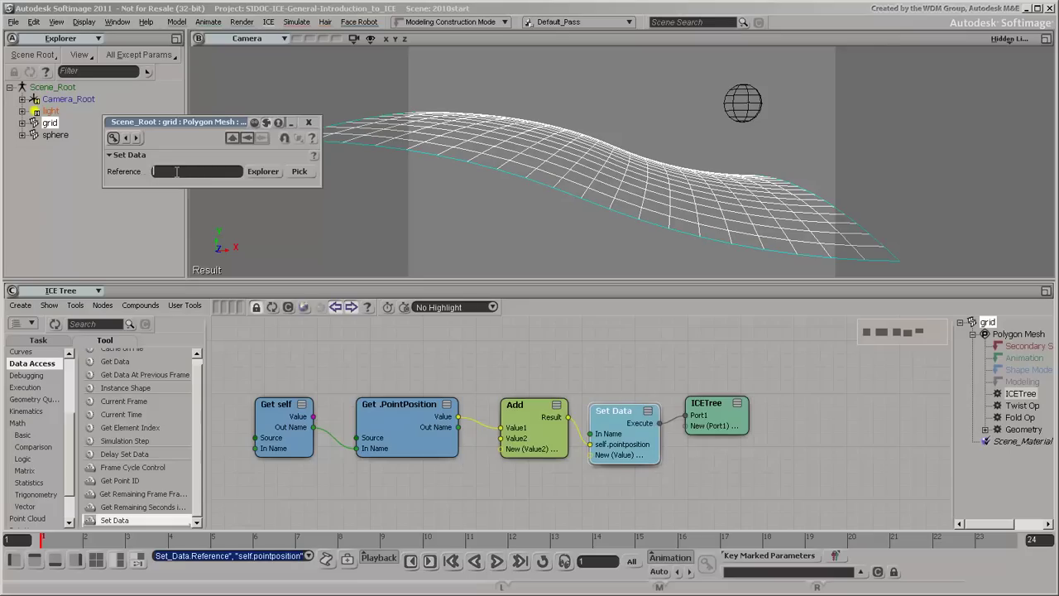
key(Return)
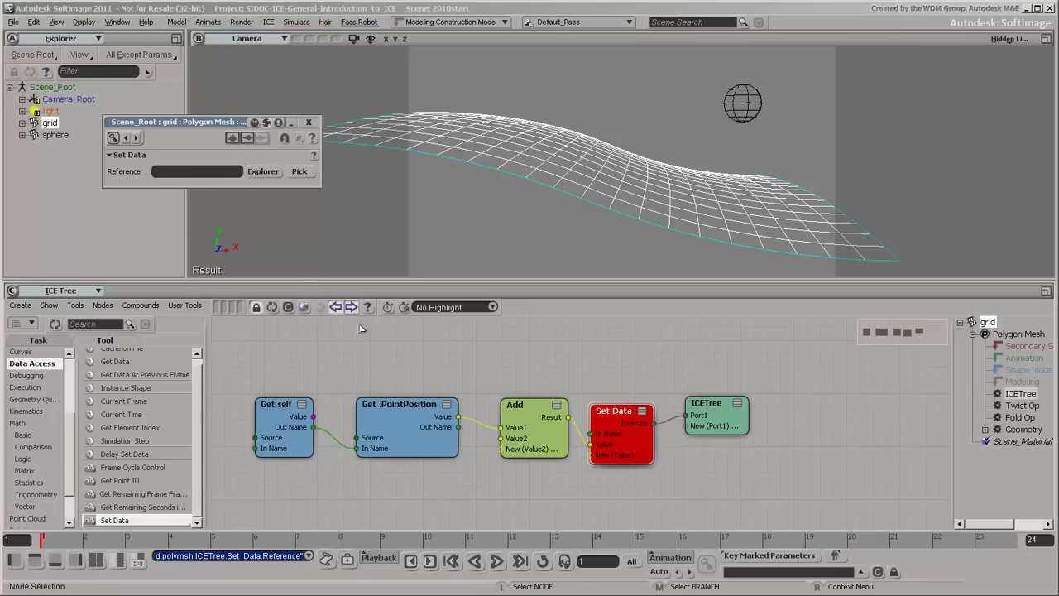
- Wire Add's result and Get self's name into Set Data and set its reference to PointPosition
drag(460, 427, 615, 436)
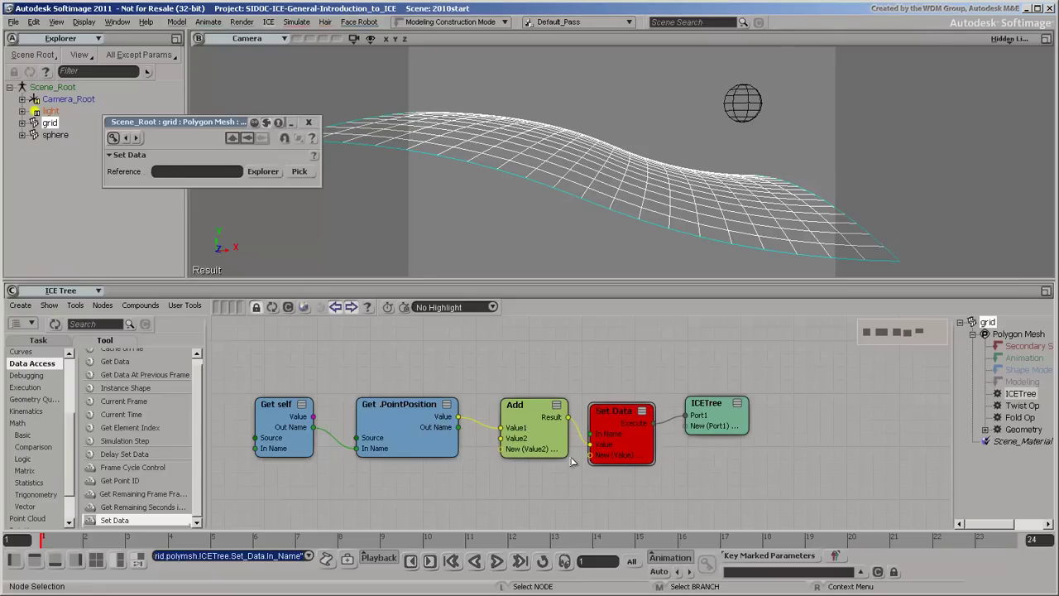
drag(315, 427, 599, 443)
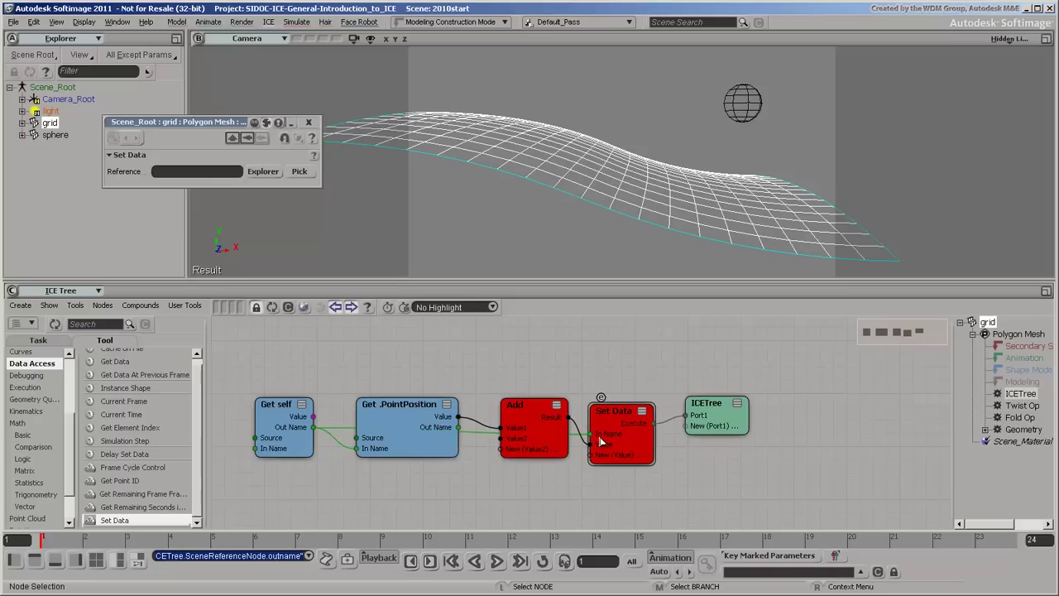
click(264, 171)
click(283, 197)
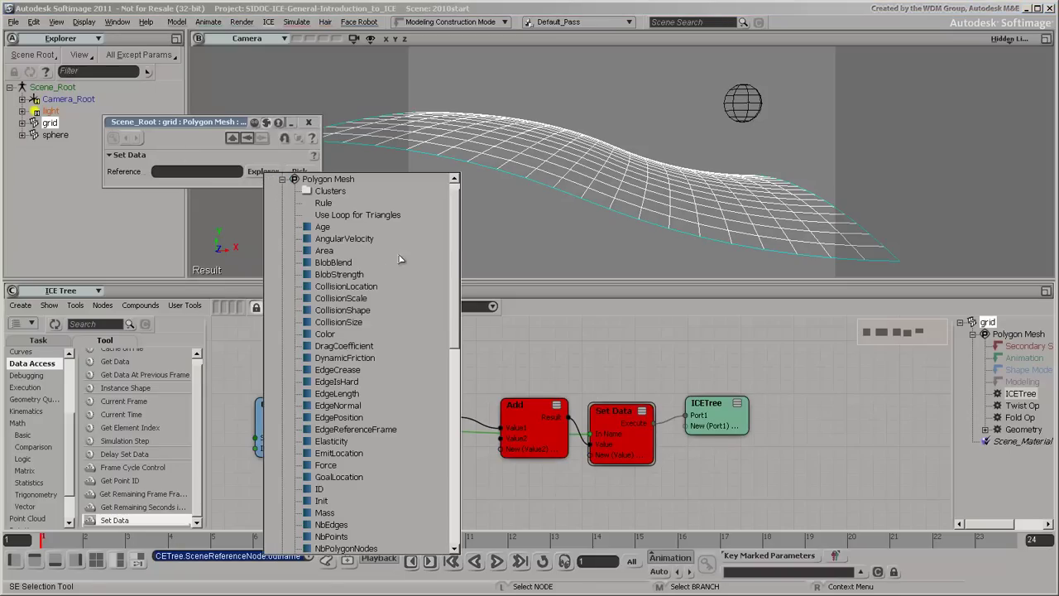
scroll(422, 254, down, 8)
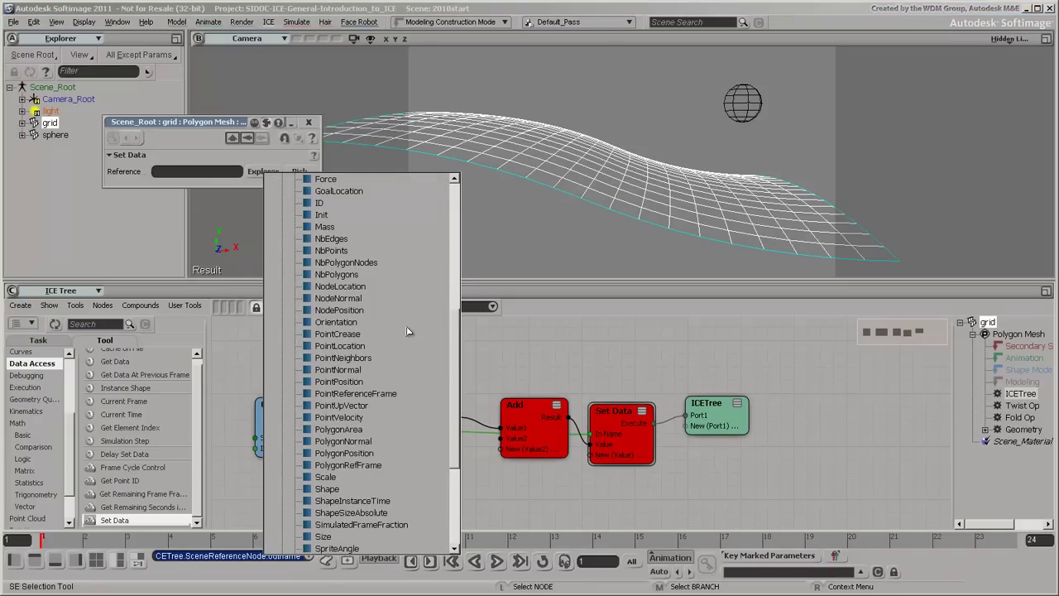
click(349, 383)
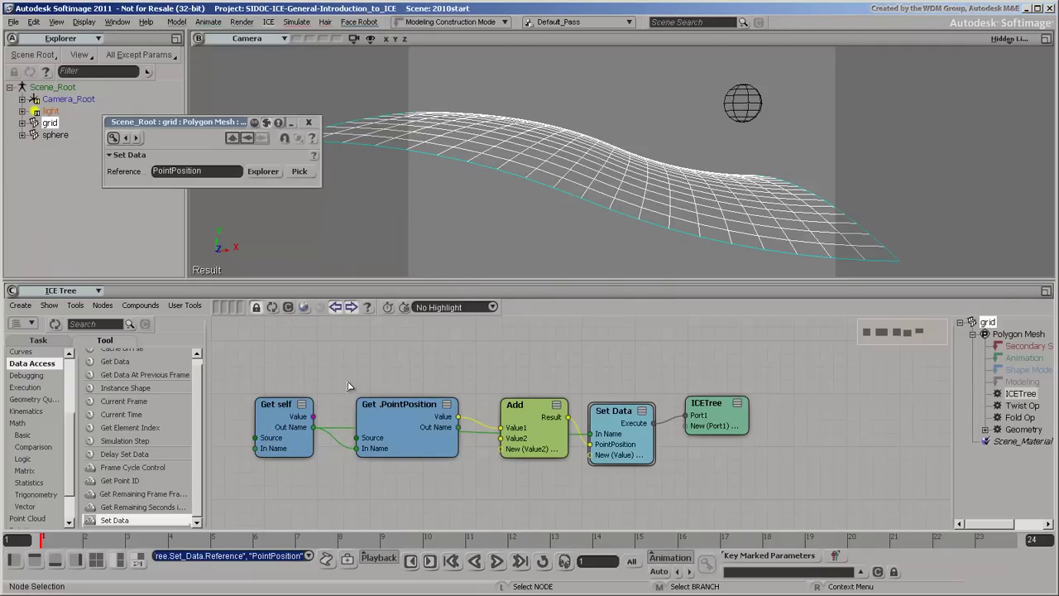
- Test a Y offset on Add's Value2, then add a second Get Data node fed by Get self
click(519, 409)
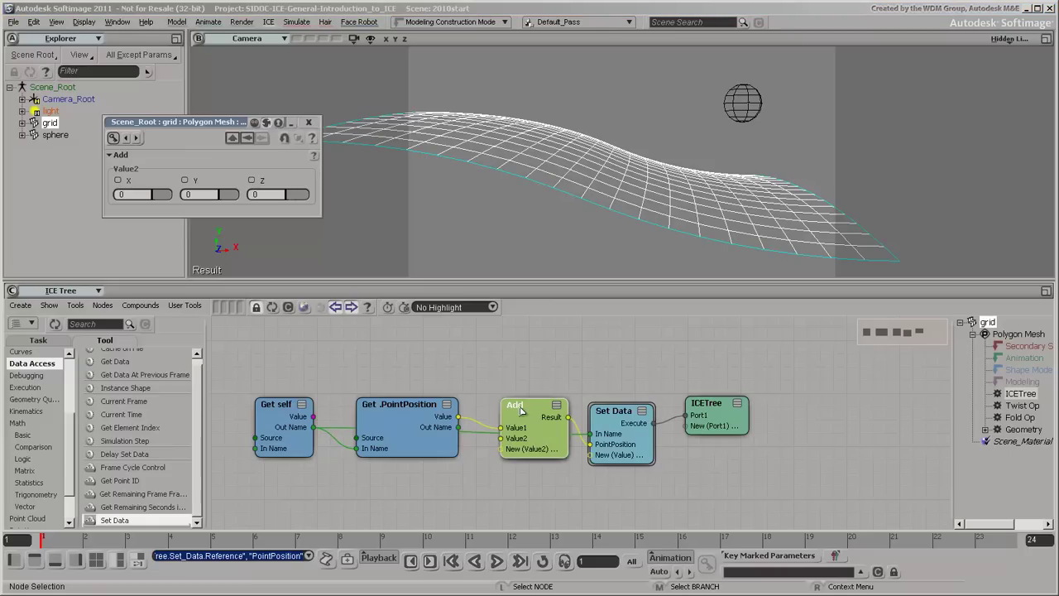
drag(224, 195, 220, 199)
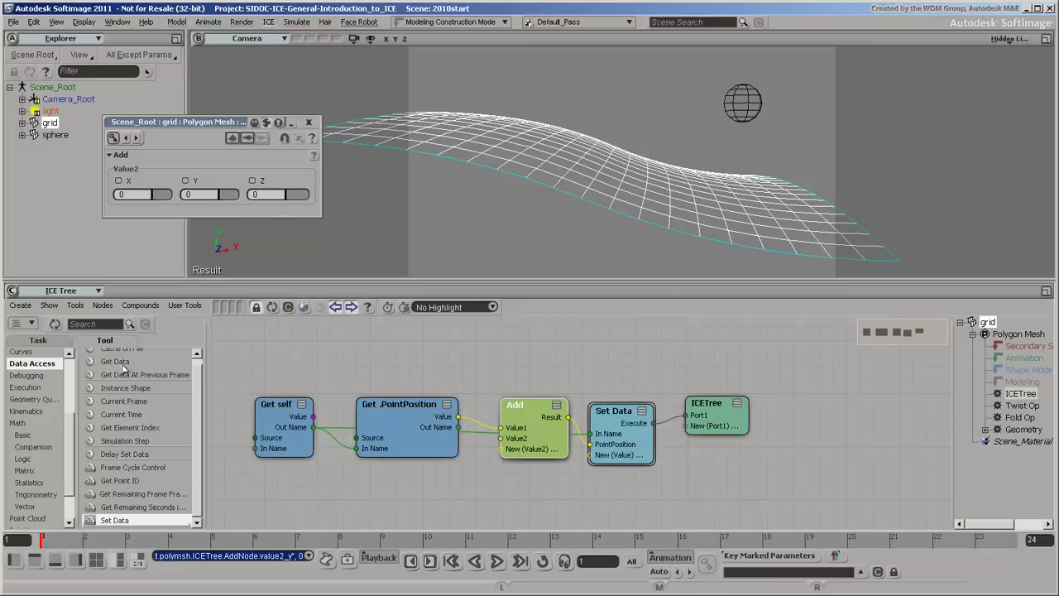
drag(123, 367, 369, 471)
drag(315, 427, 377, 524)
- Set the second Get Data node to PolygonNormal and try wiring it into Add
click(391, 475)
click(265, 196)
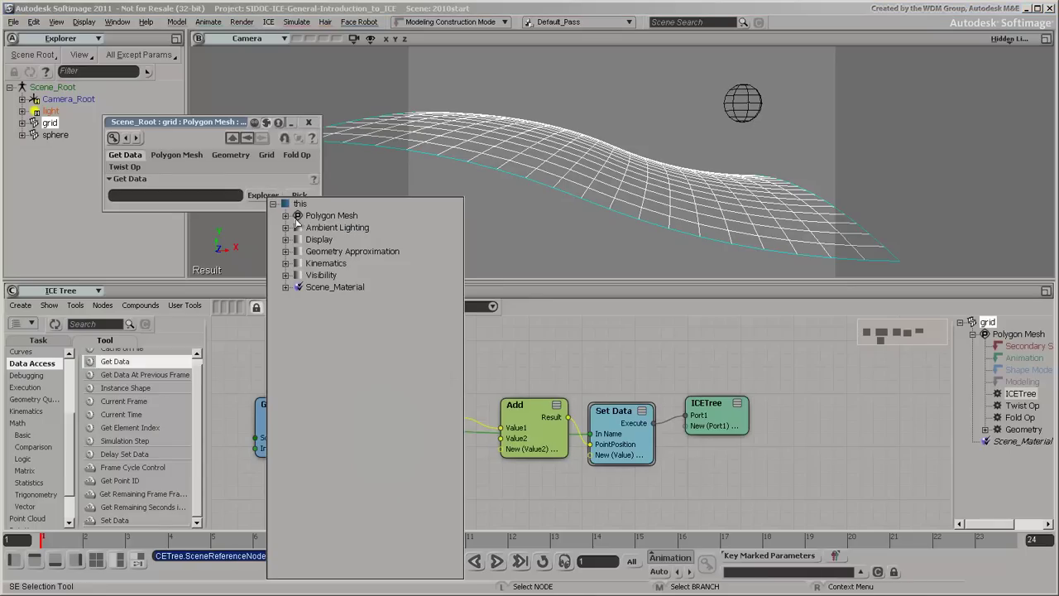
drag(460, 249, 457, 357)
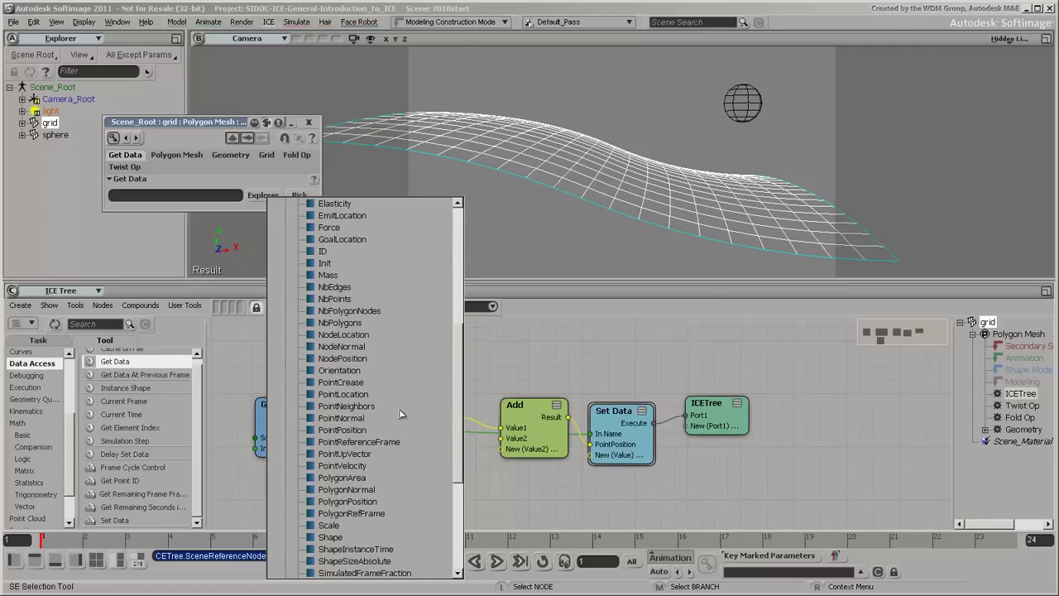
click(349, 490)
drag(477, 484, 510, 446)
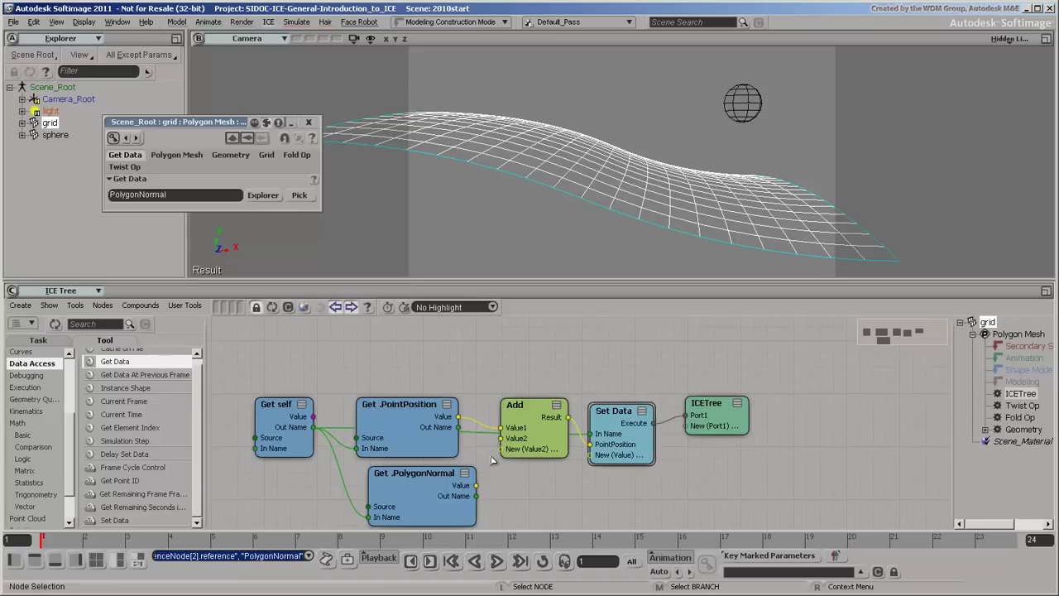
- Change that Get Data node's reference to PointNormal instead
click(257, 195)
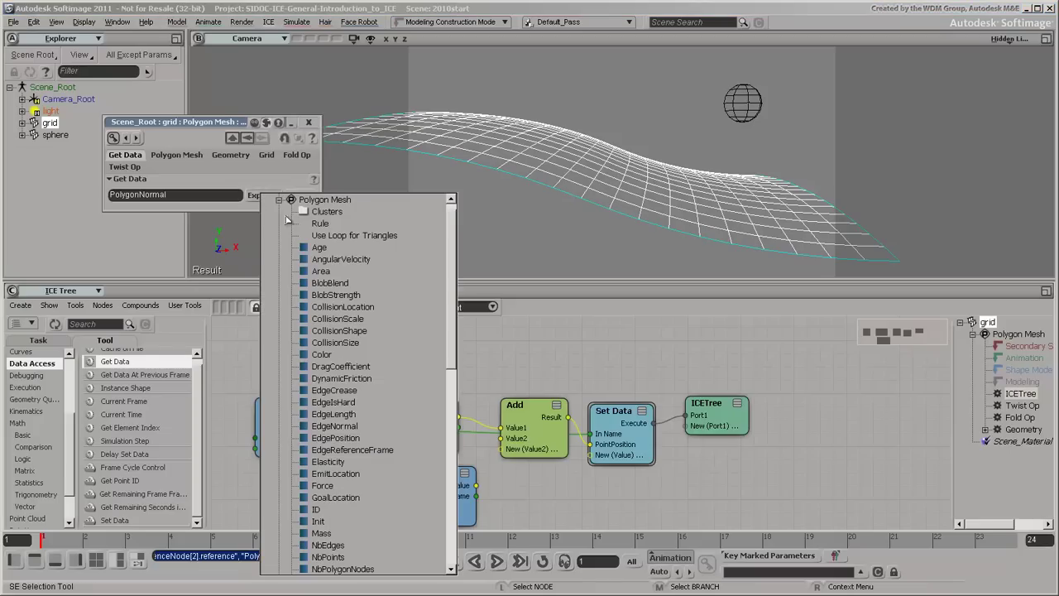
drag(451, 283, 455, 399)
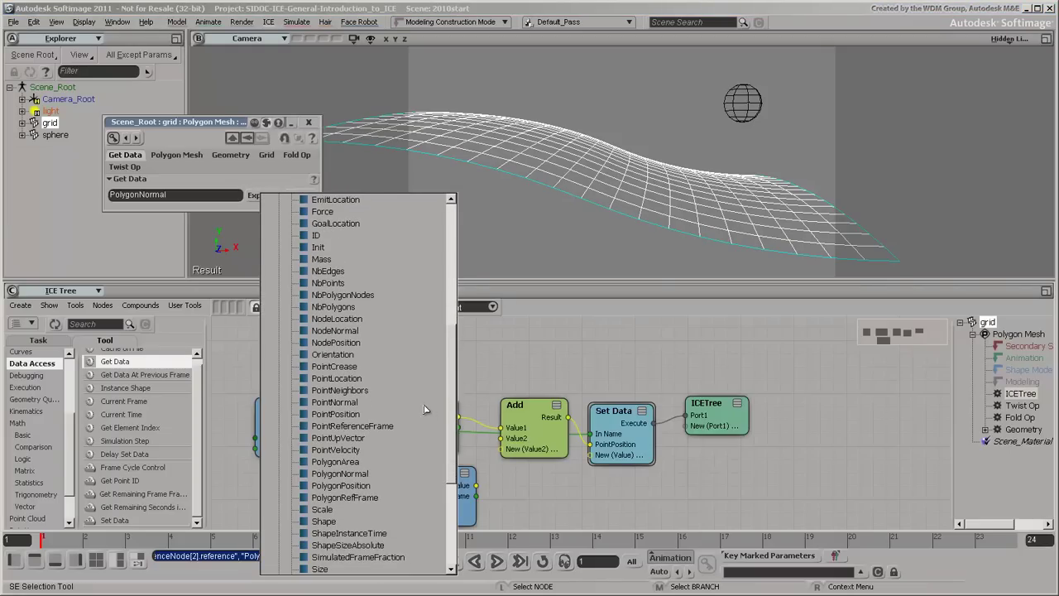
click(354, 403)
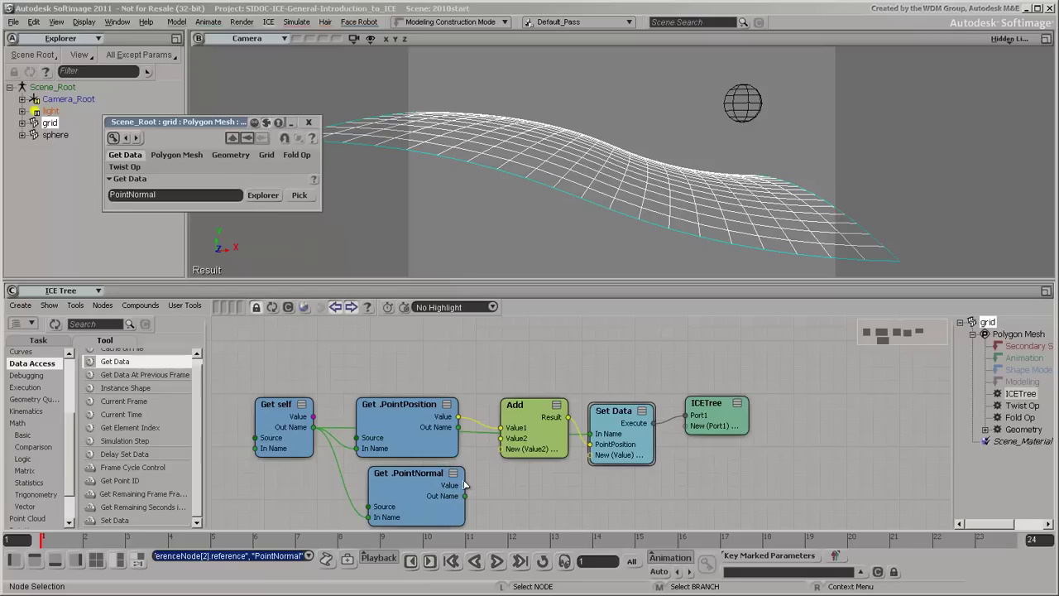
- Feed PointNormal's Value into Add's Value2 and add a Multiply by Scalar node to the graph
drag(465, 485, 502, 448)
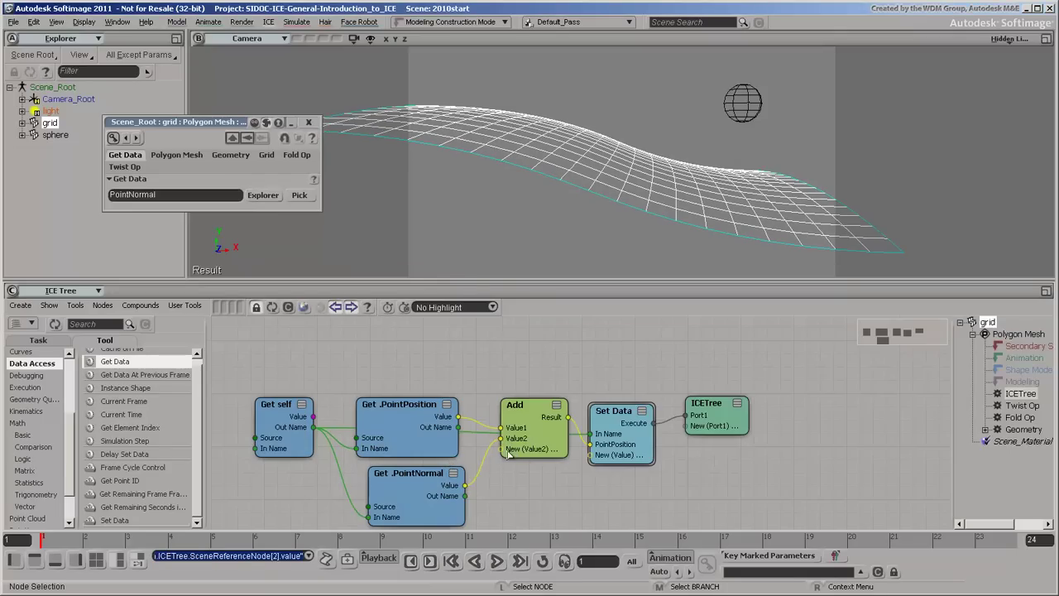
drag(444, 477, 387, 478)
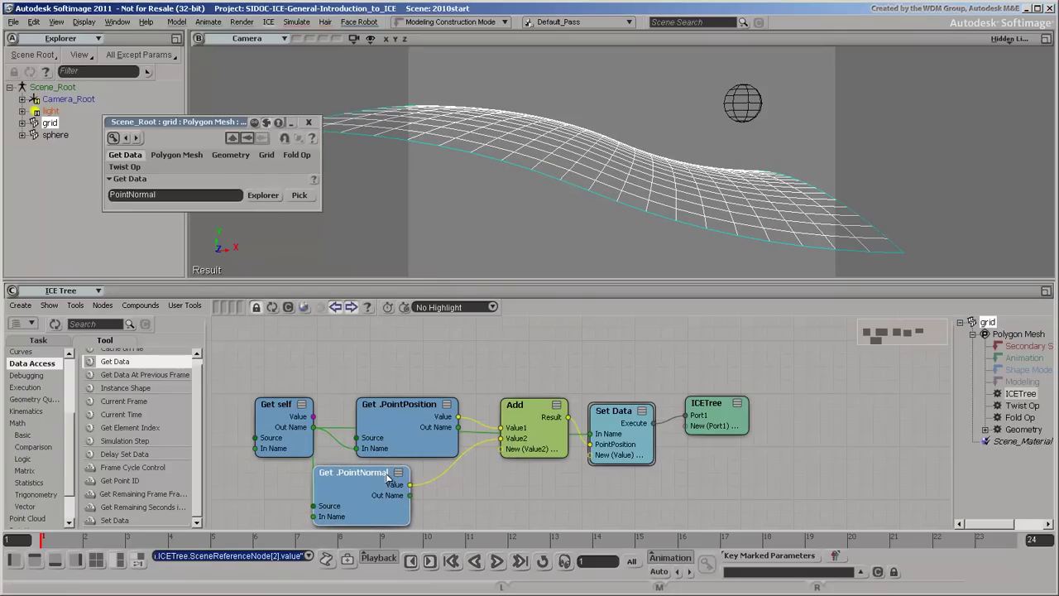
click(21, 436)
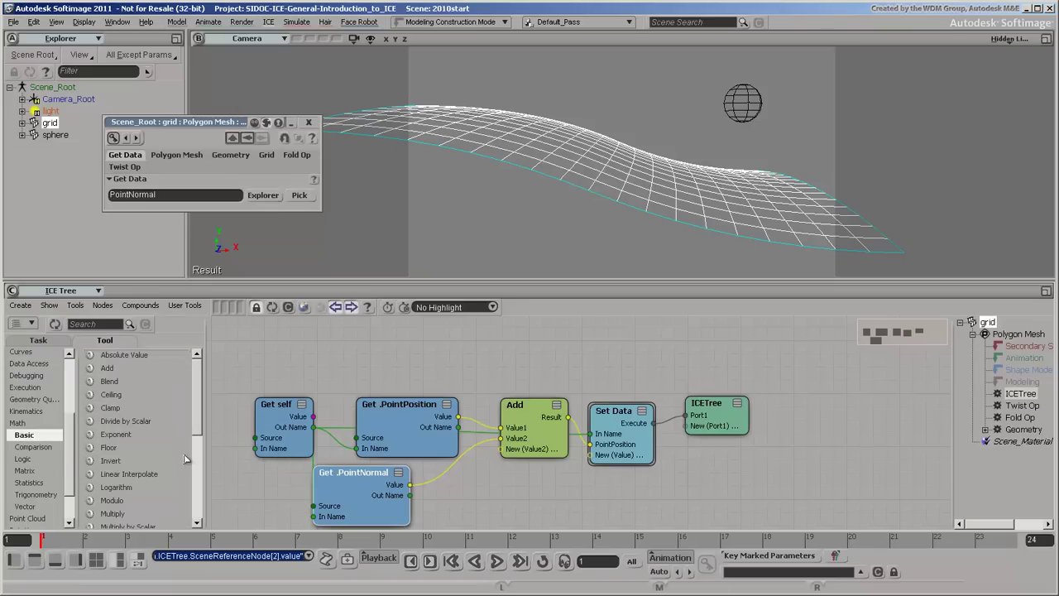
scroll(192, 445, down, 1)
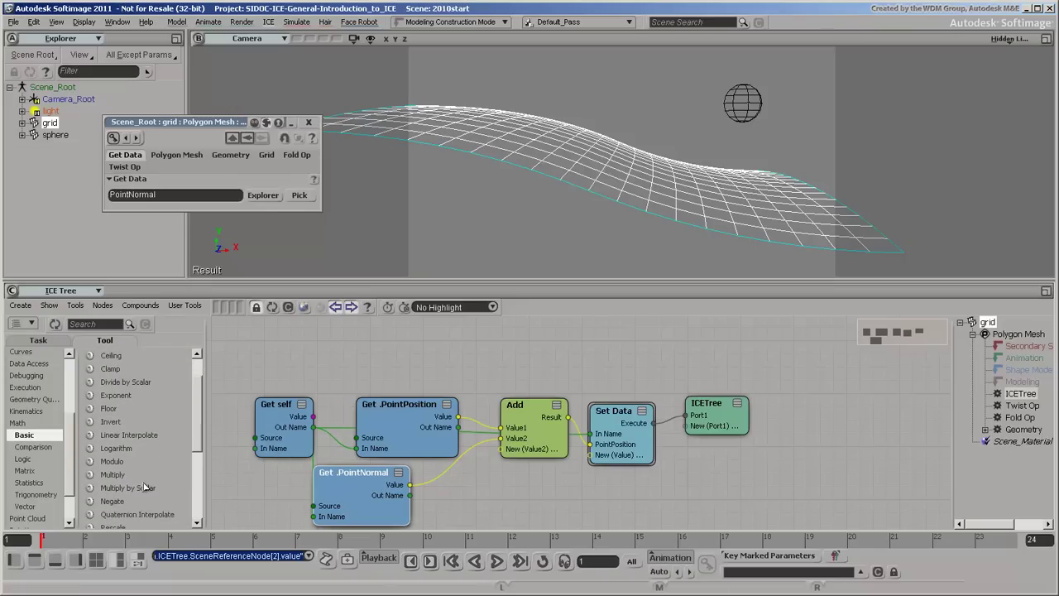
drag(178, 487, 449, 473)
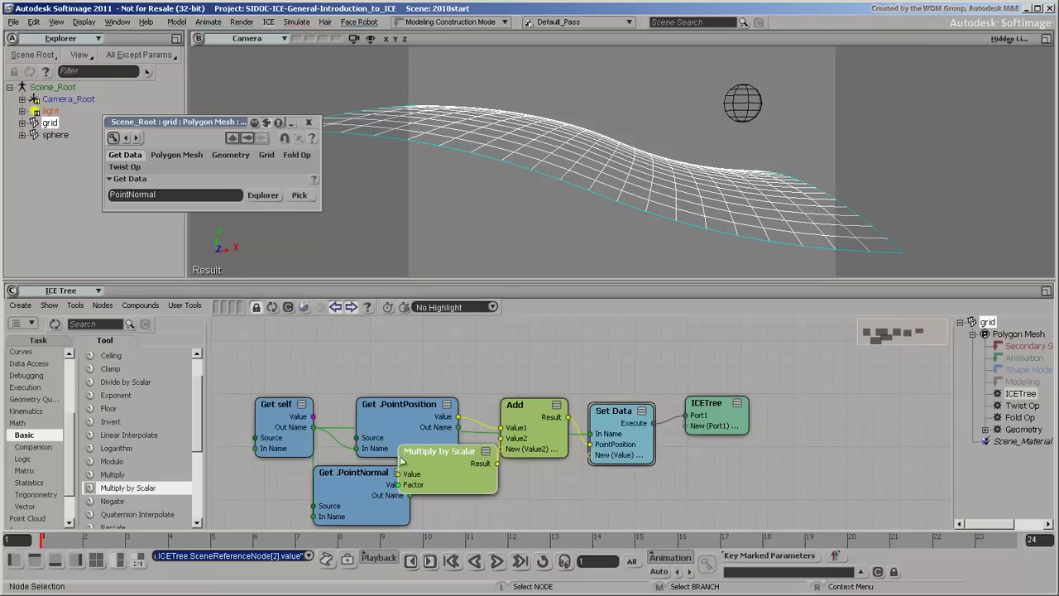
scroll(199, 411, down, 4)
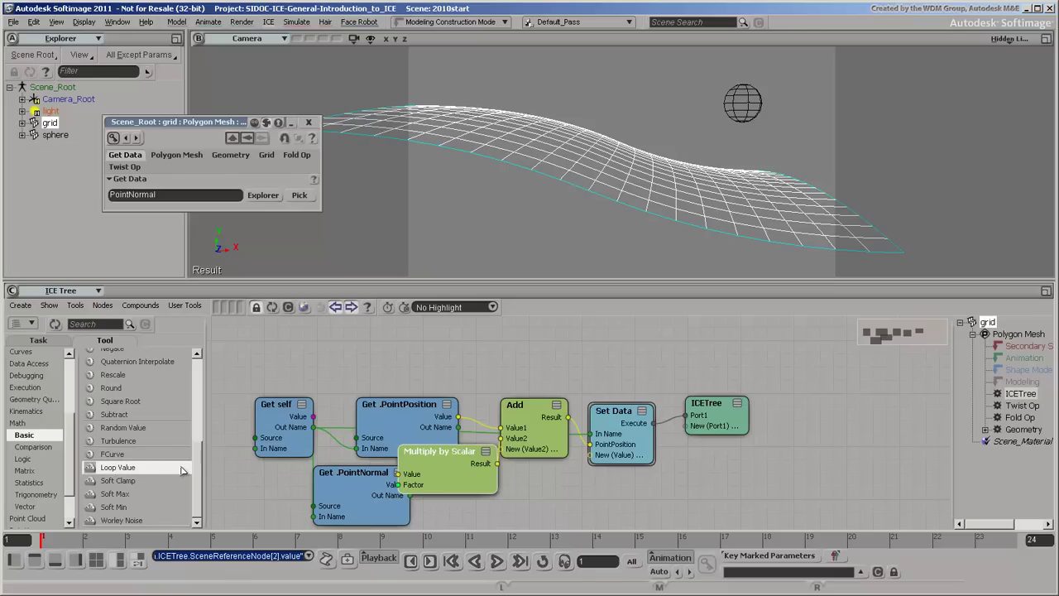
- Raise the Multiply by Scalar Factor as high as 2.39 to test, then set it to 0
click(439, 455)
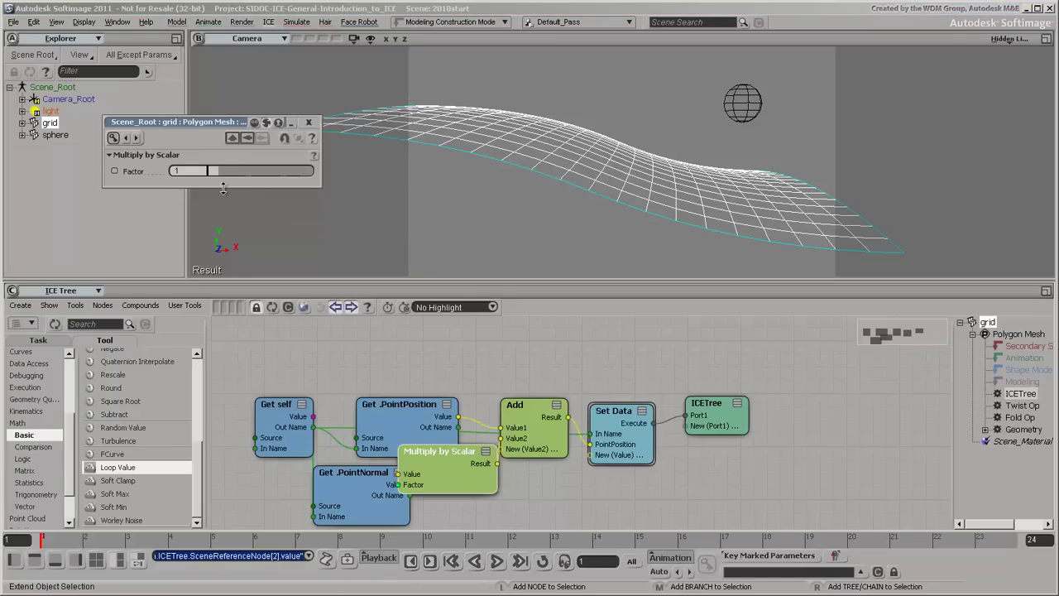
mouse_move(218, 172)
mouse_down()
mouse_move(231, 172)
mouse_move(199, 175)
mouse_up()
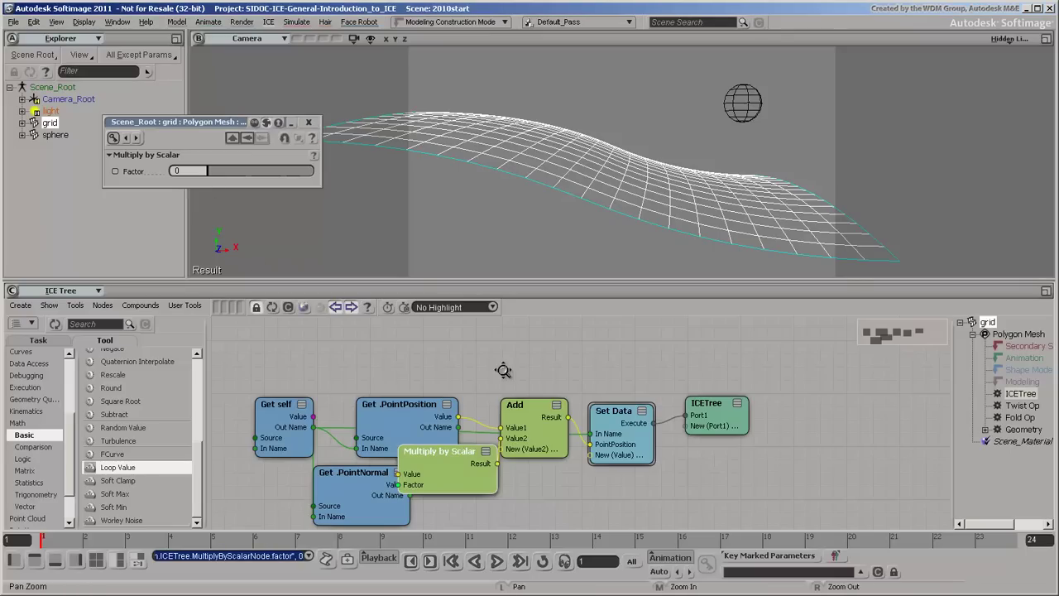
drag(511, 364, 527, 356)
scroll(527, 356, down, 4)
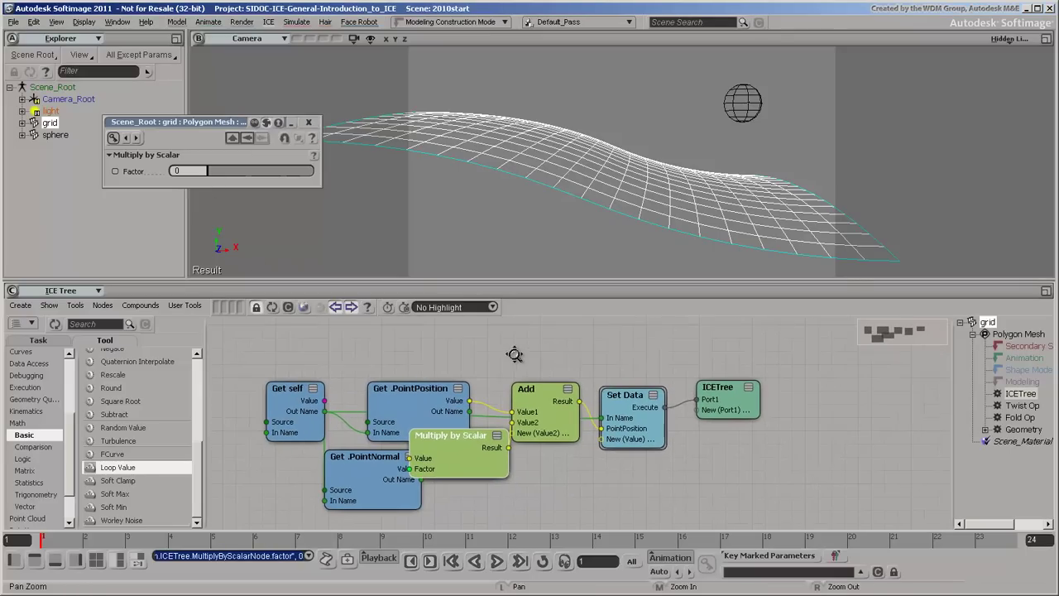
scroll(514, 359, up, 2)
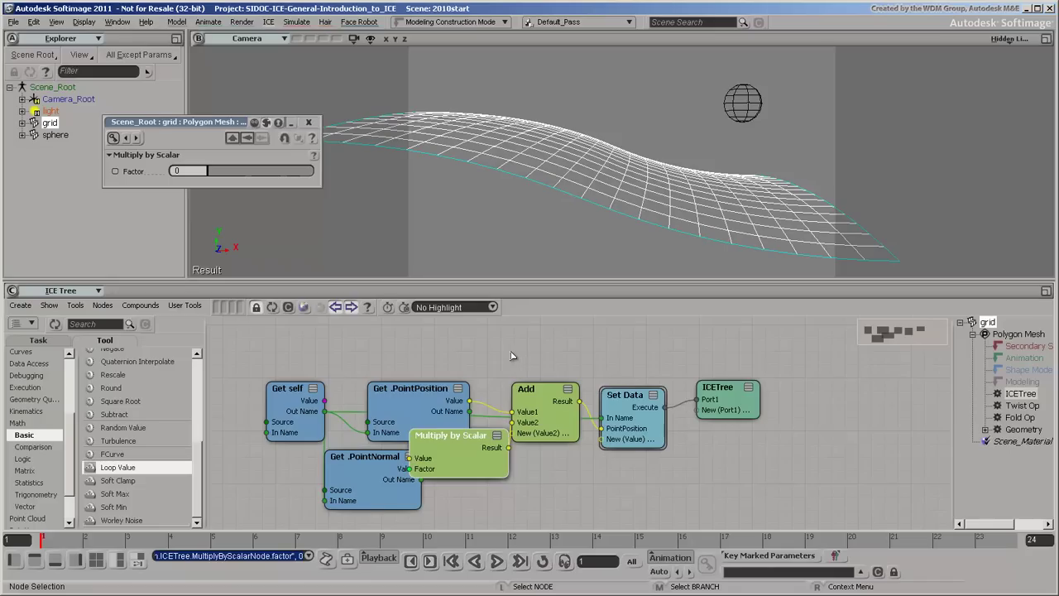
- Deselect all nodes and auto-arrange the ICE tree graph from the Tools menu
click(511, 356)
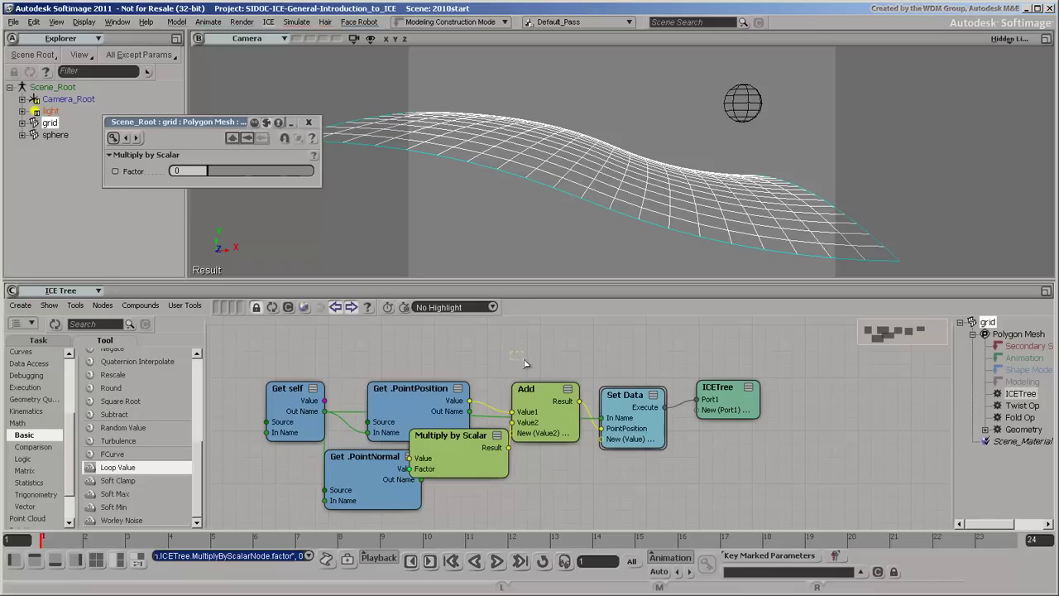
click(76, 306)
click(124, 405)
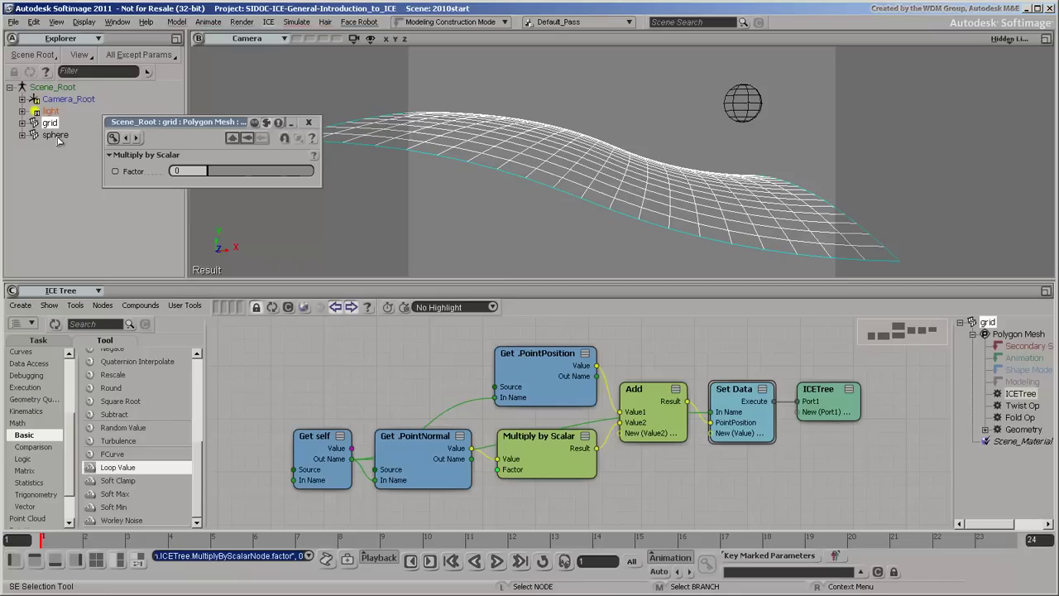
- Drag the sphere into the ICE Tree as a Get sphere node and frame it
drag(55, 134, 358, 510)
key(f)
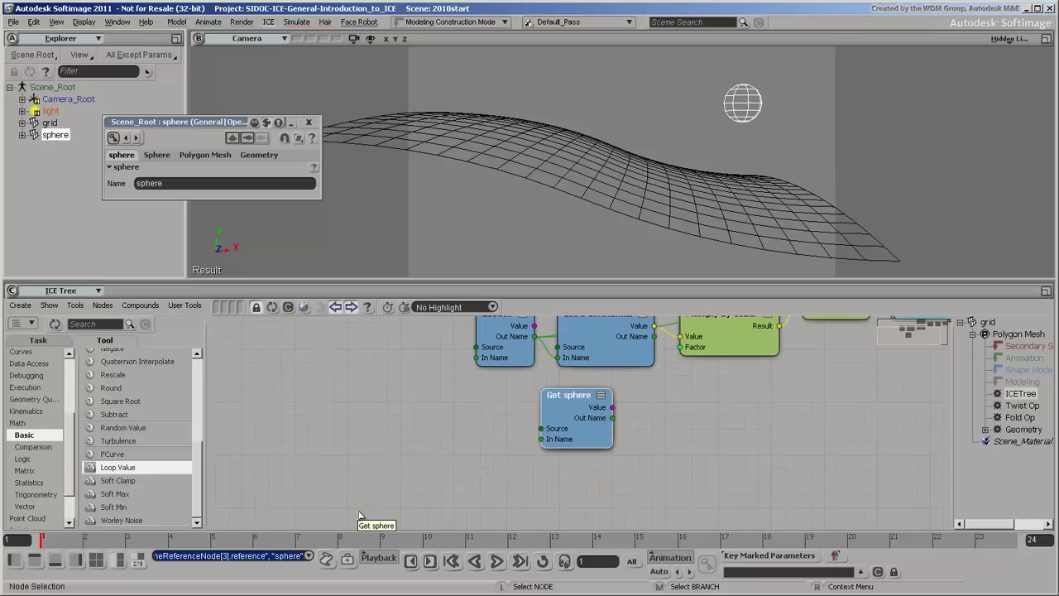
click(309, 124)
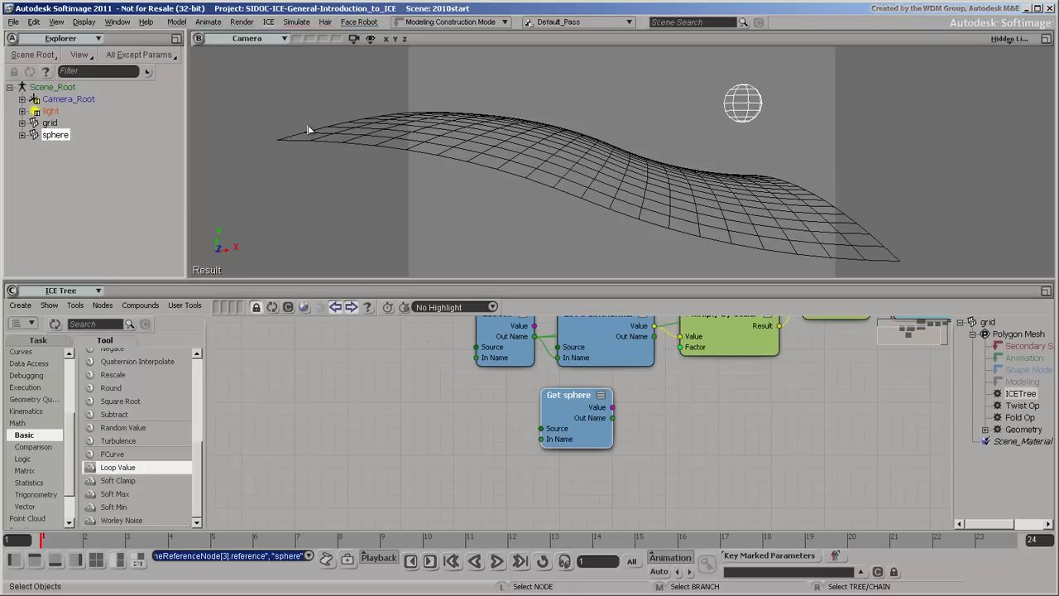
- Rename the sphere to 'ball', then delete it from the scene
double_click(76, 135)
text(ball)
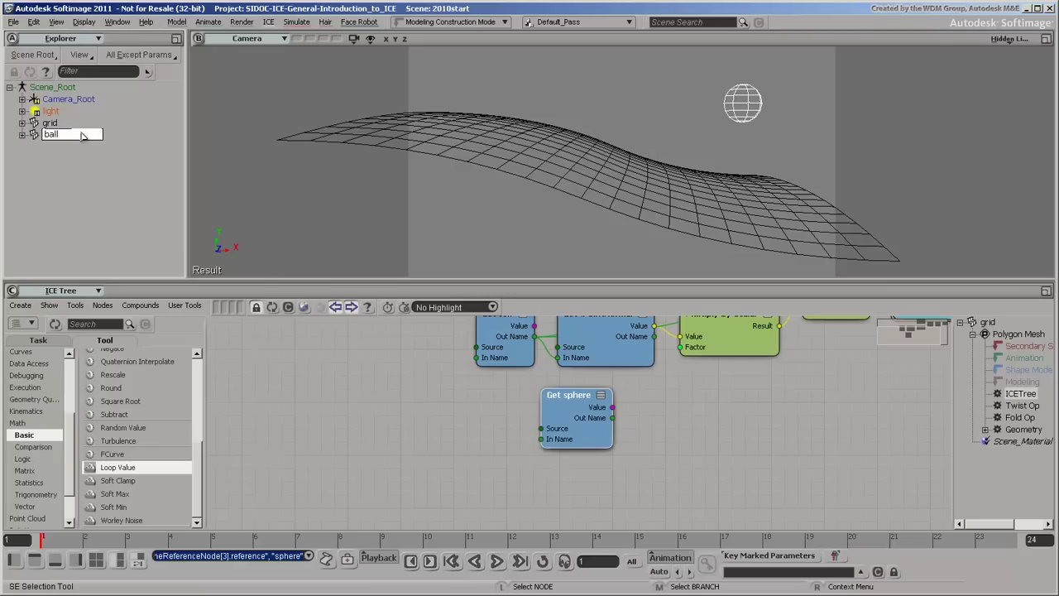
key(Return)
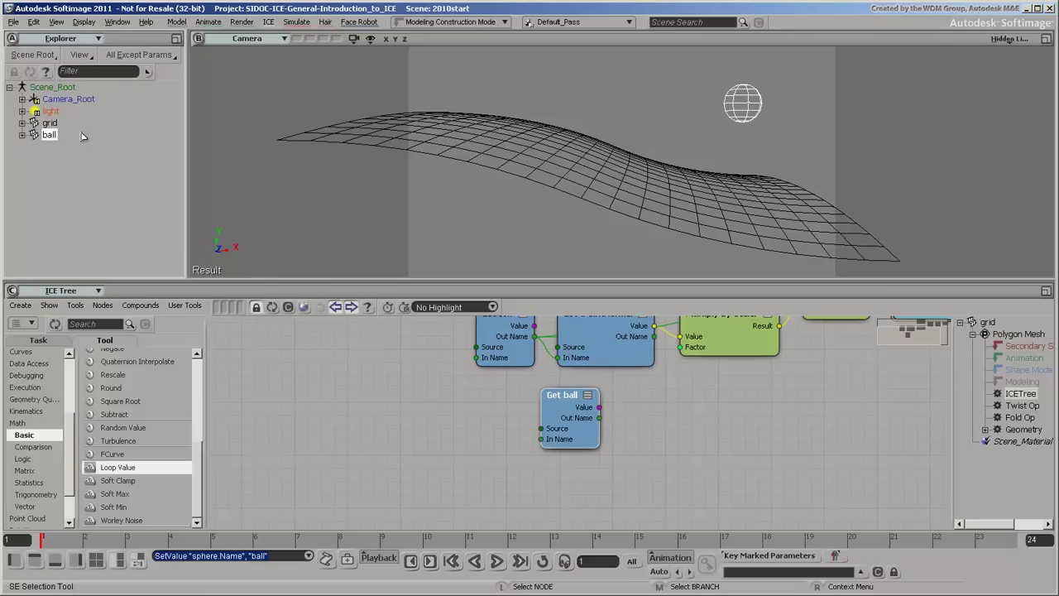
key(Delete)
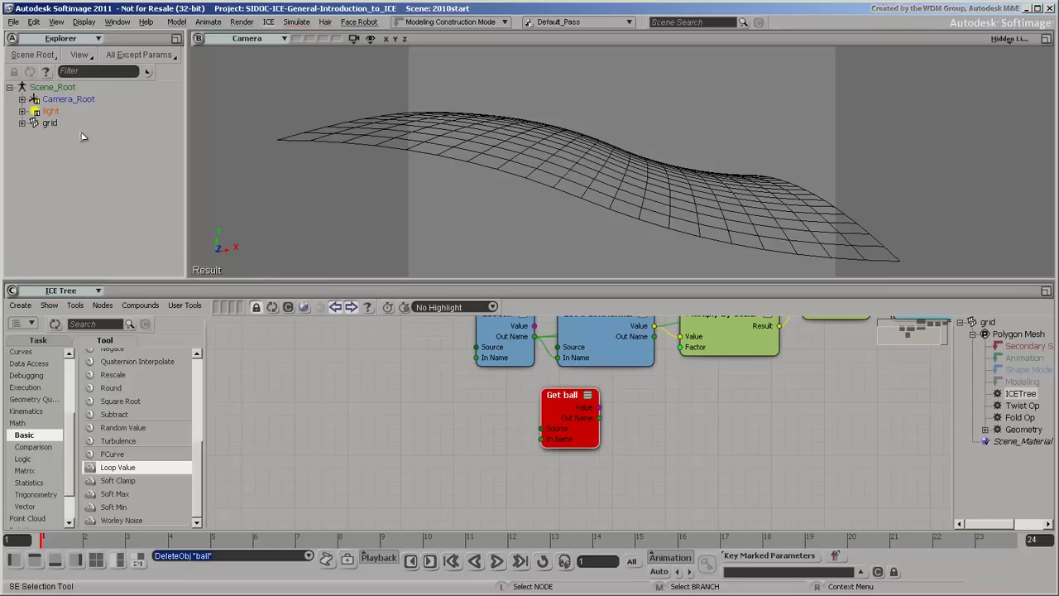
- Create a new polygon mesh sphere named 'ball'
click(176, 22)
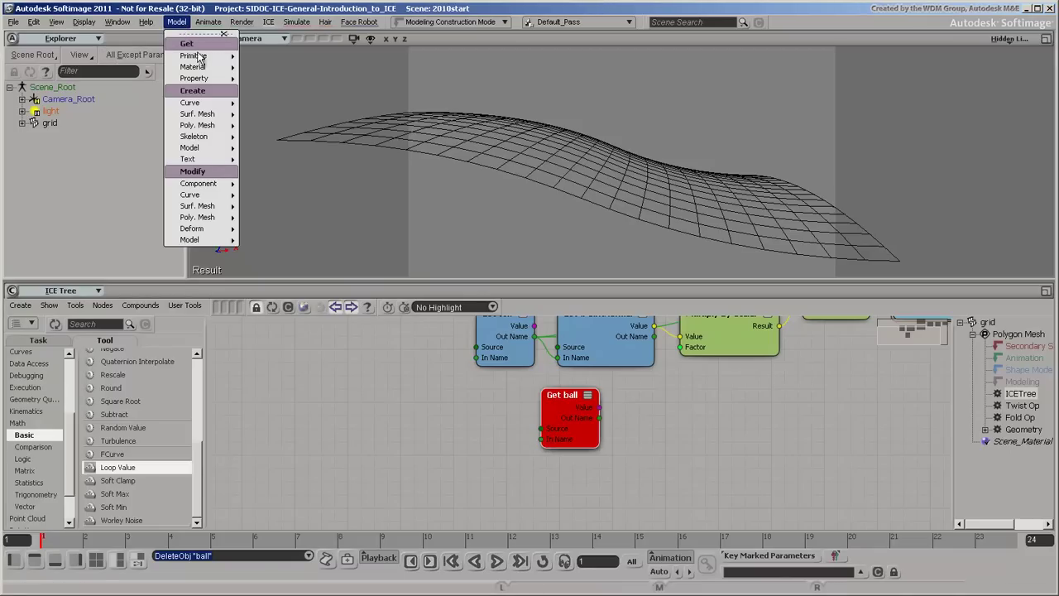
mouse_move(199, 56)
mouse_move(274, 78)
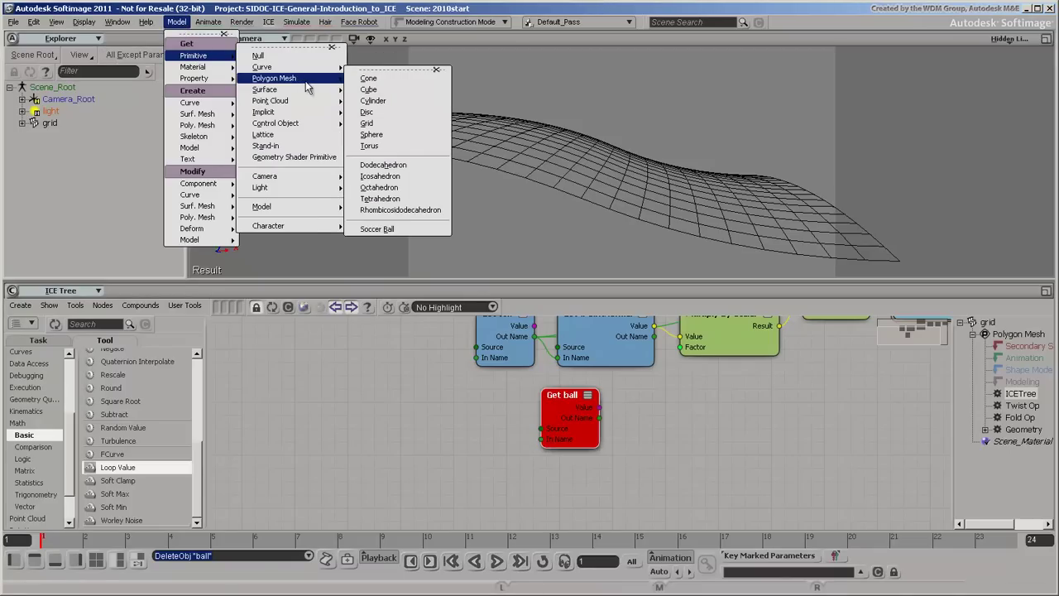
click(402, 141)
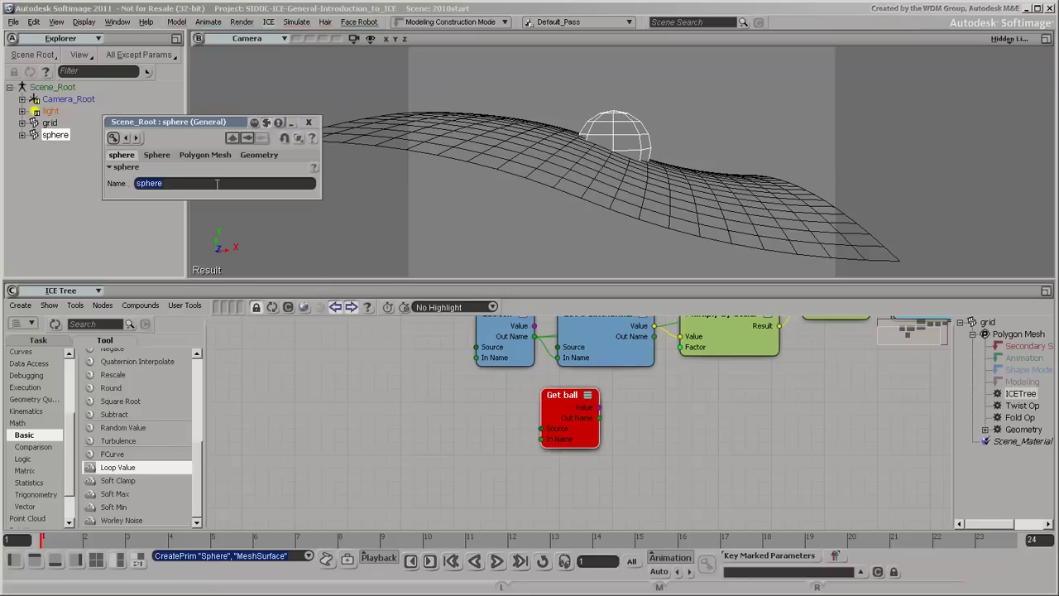
text(ball)
key(Return)
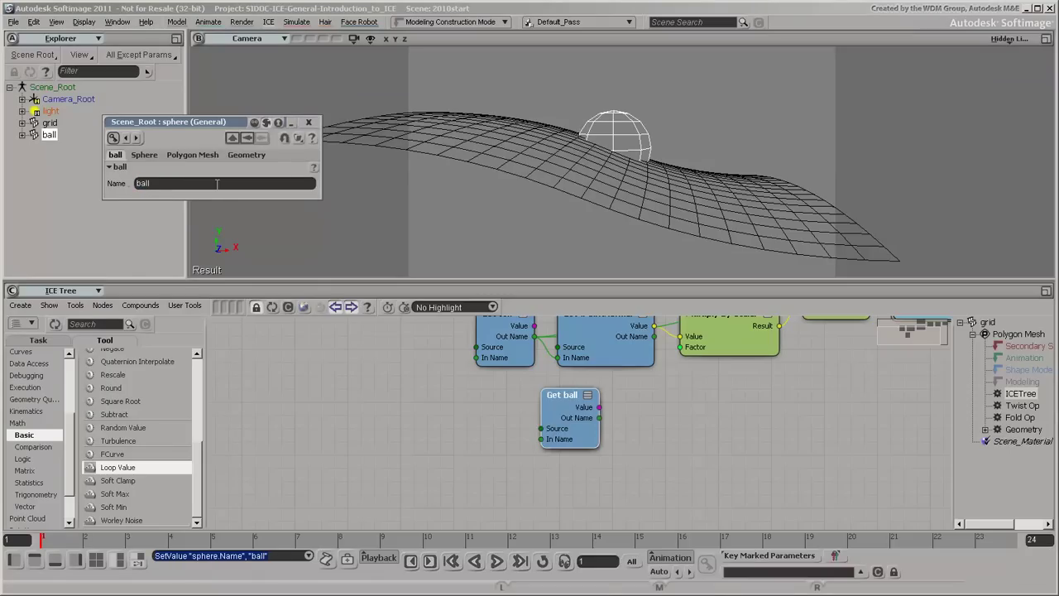
- Set the ball's radius to 2 and move it up and right above the grid
click(145, 155)
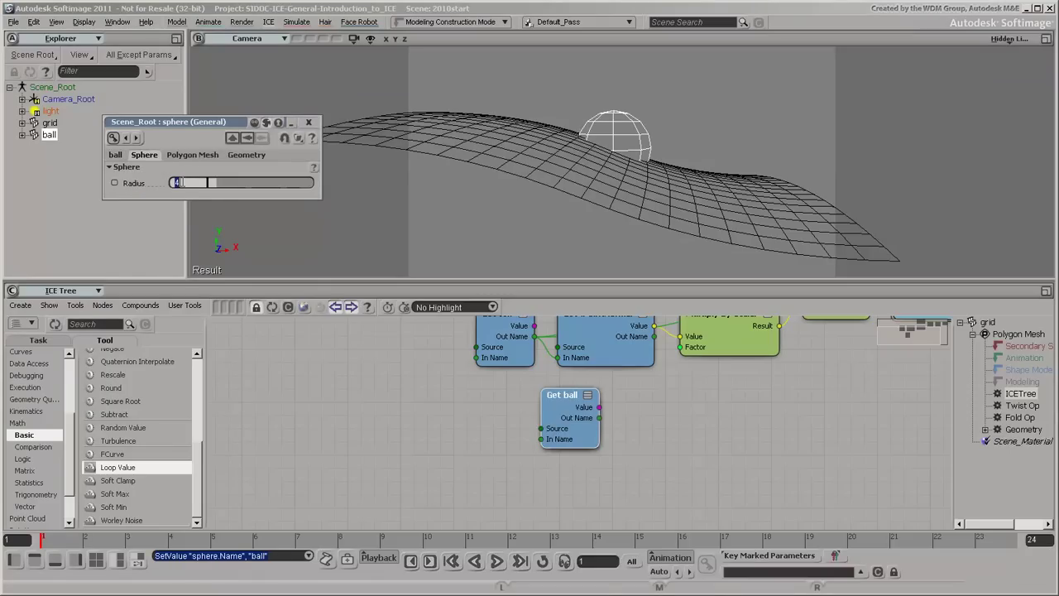
click(179, 182)
text(2)
key(Return)
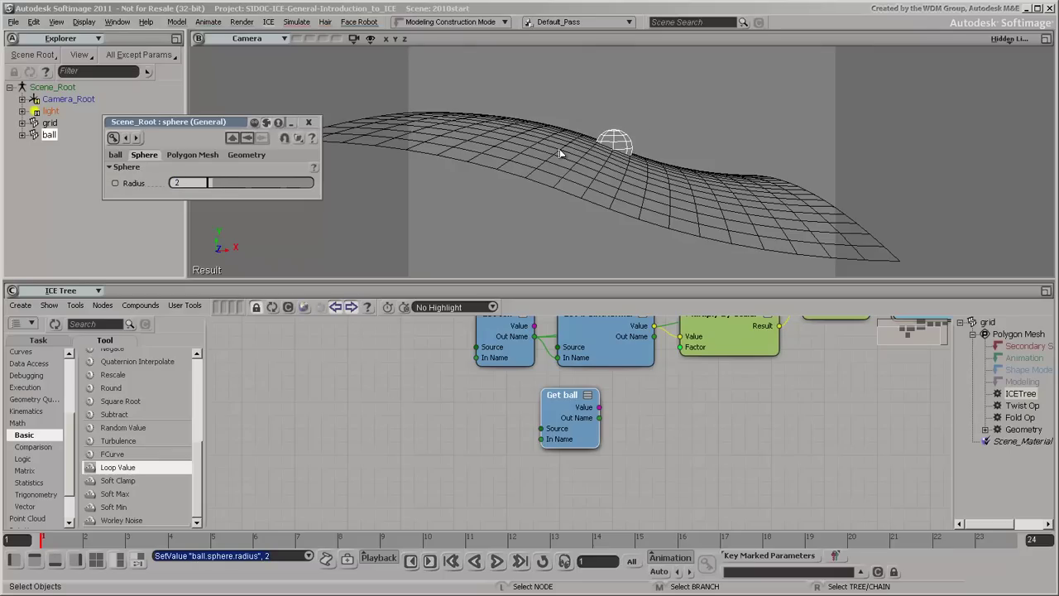
key(v)
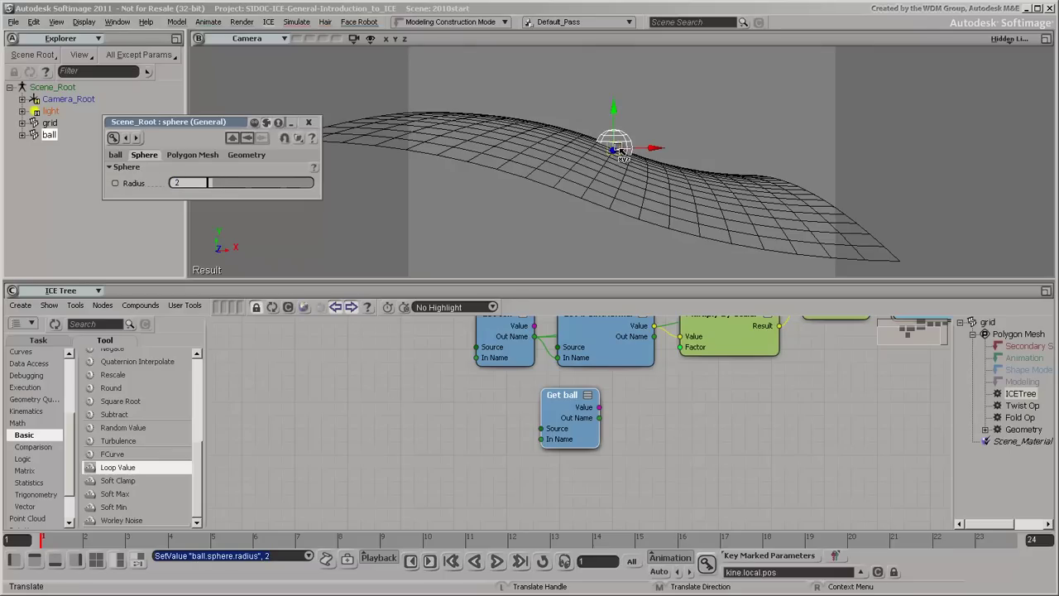
drag(617, 152, 717, 115)
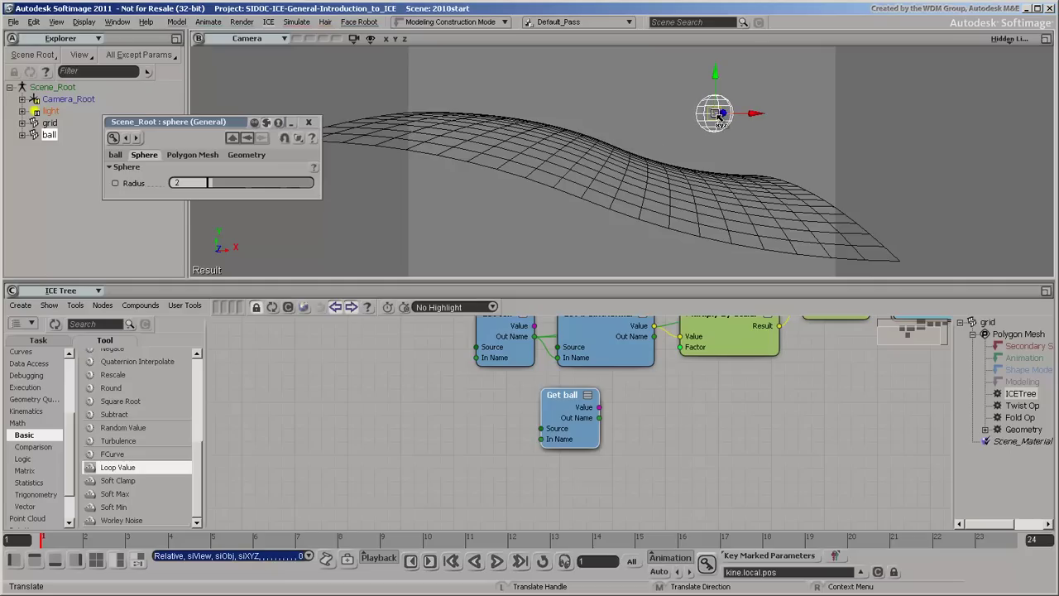
- Search the node library for 'clos' and add a Get Closest Location node
click(311, 123)
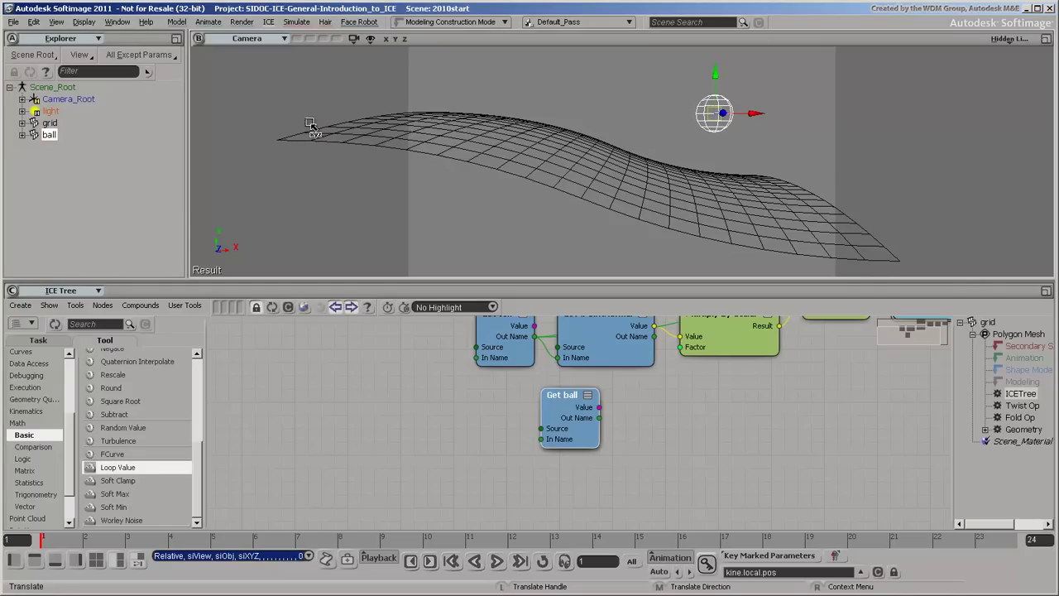
click(100, 324)
text(close)
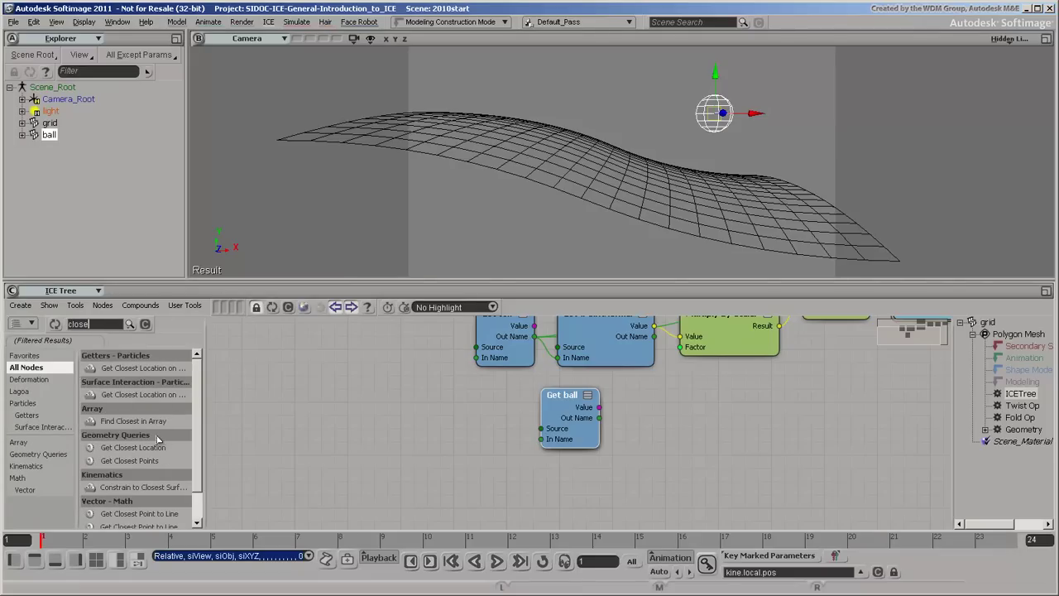
drag(151, 447, 476, 484)
- Wire the grid's point positions into Get Closest Location and move it right
key(z)
drag(576, 417, 486, 472)
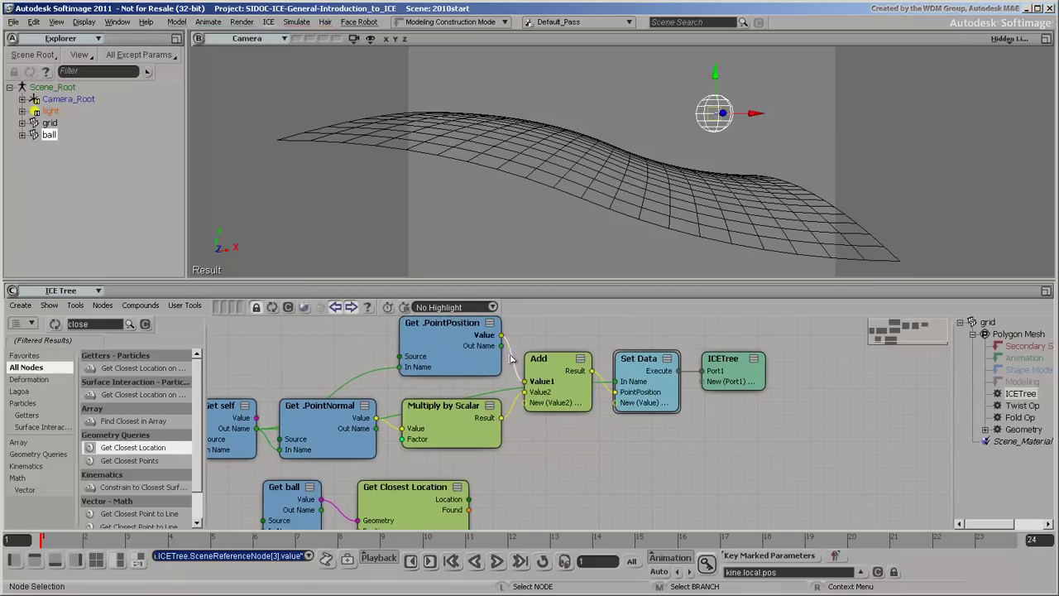
drag(501, 335, 398, 523)
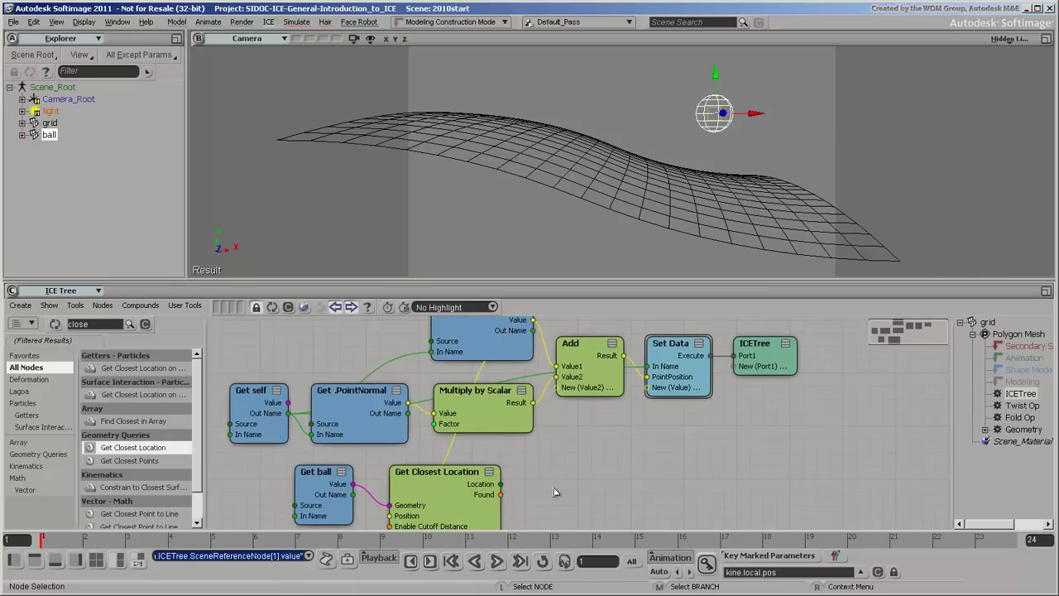
scroll(554, 493, down, 2)
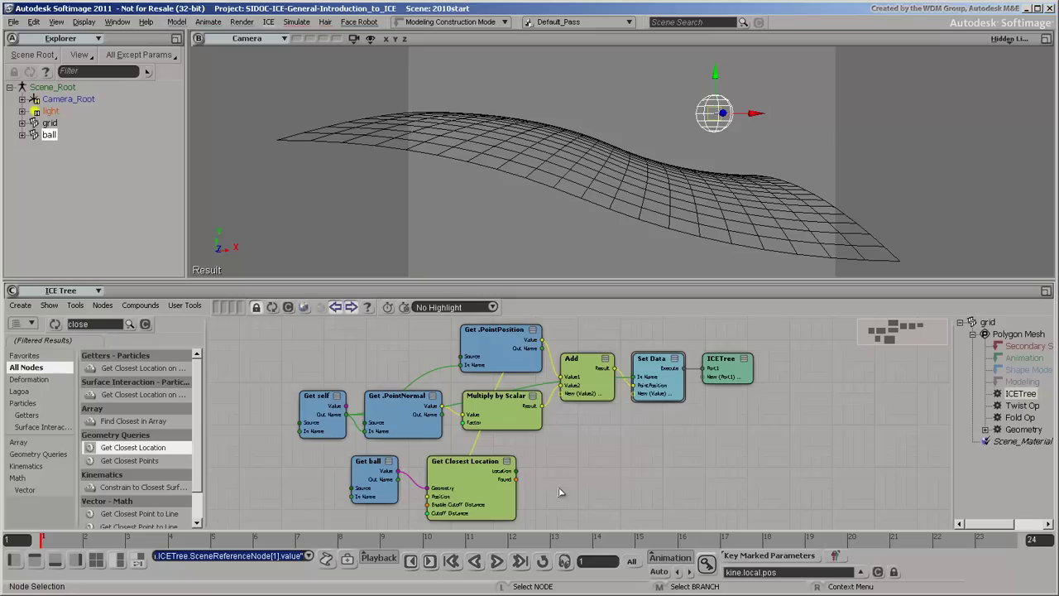
drag(496, 472, 658, 473)
- Duplicate the Get PointPosition node and feed it Get Closest Location's Location output
click(503, 333)
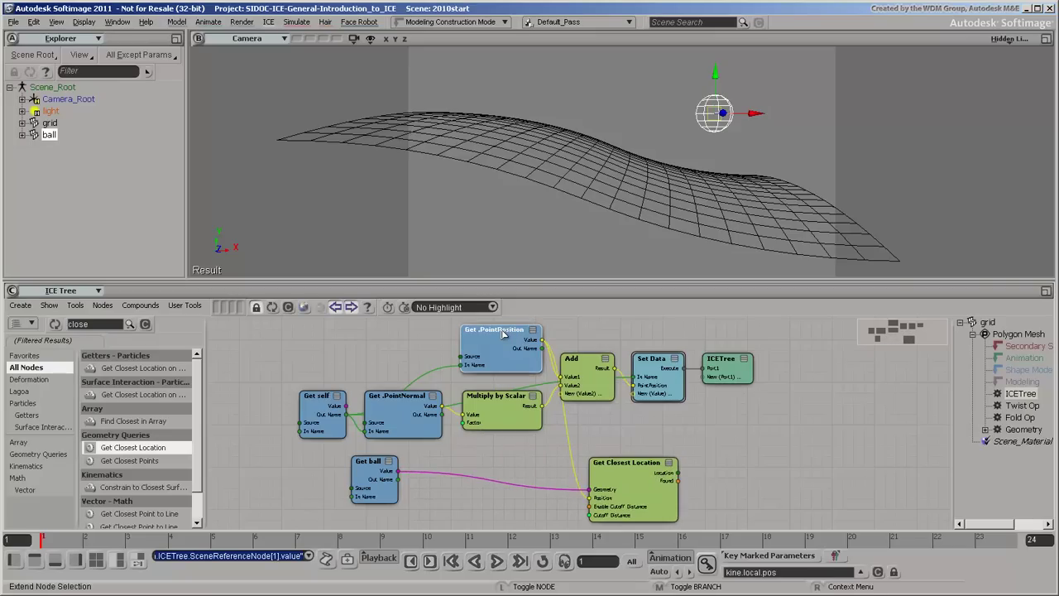
right_click(503, 333)
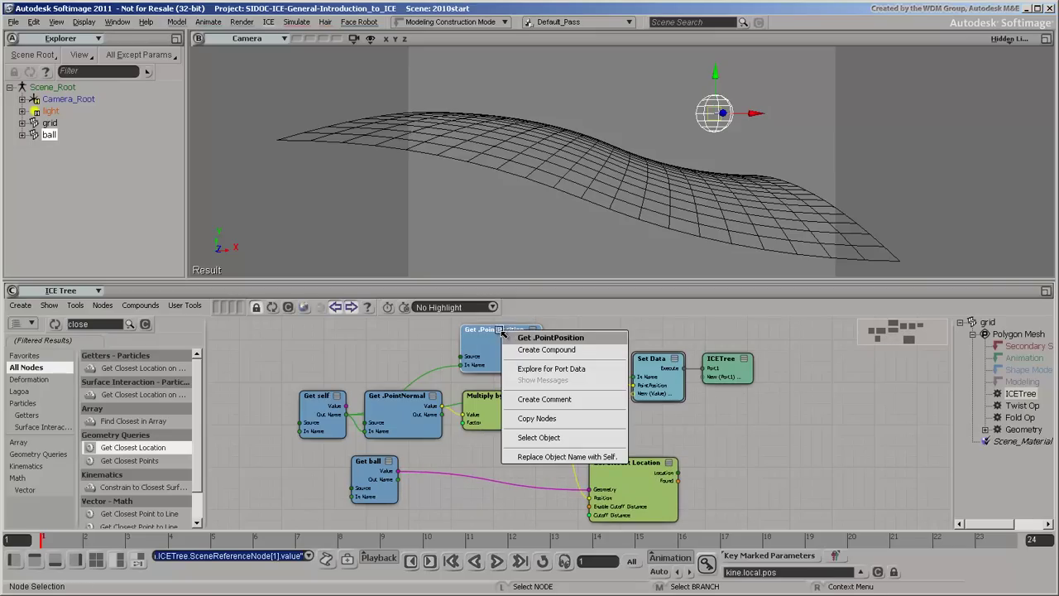
click(536, 418)
right_click(695, 426)
click(729, 431)
drag(519, 356, 743, 459)
drag(676, 475, 716, 478)
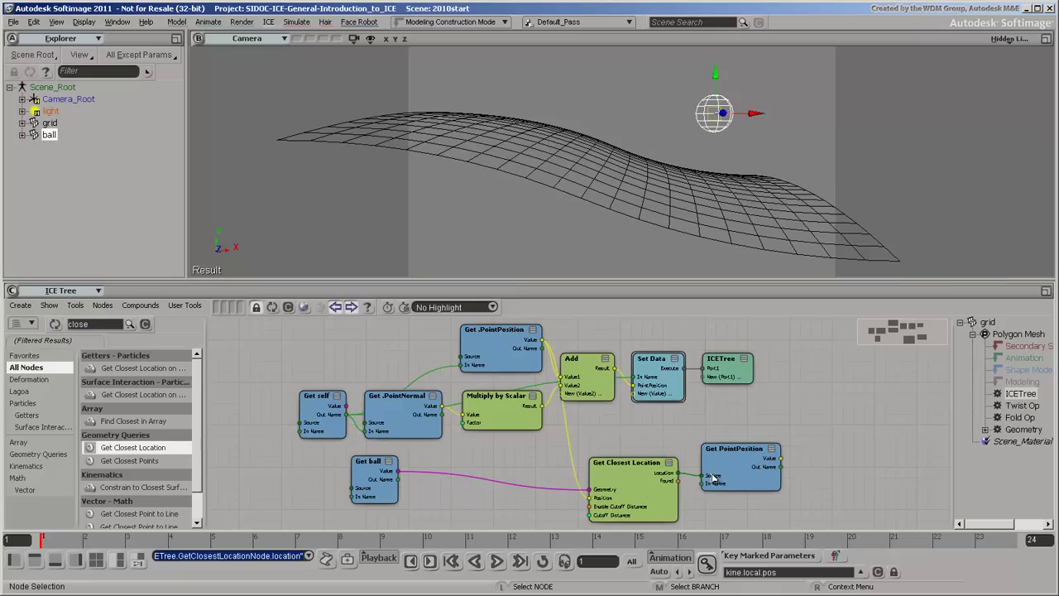
- Filter the node library to 'dist' nodes
click(146, 324)
click(95, 326)
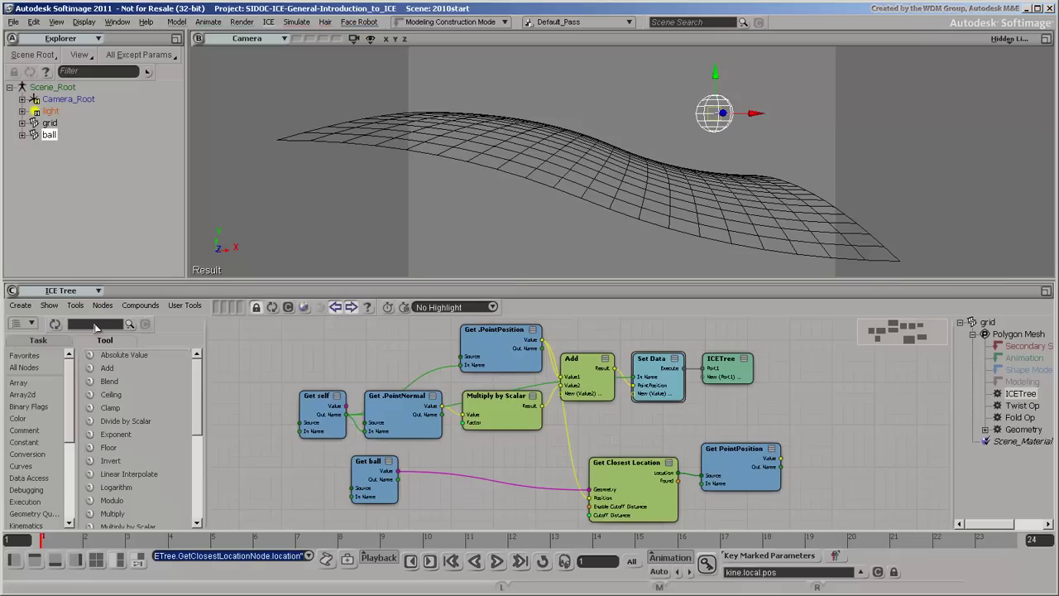
text(distance)
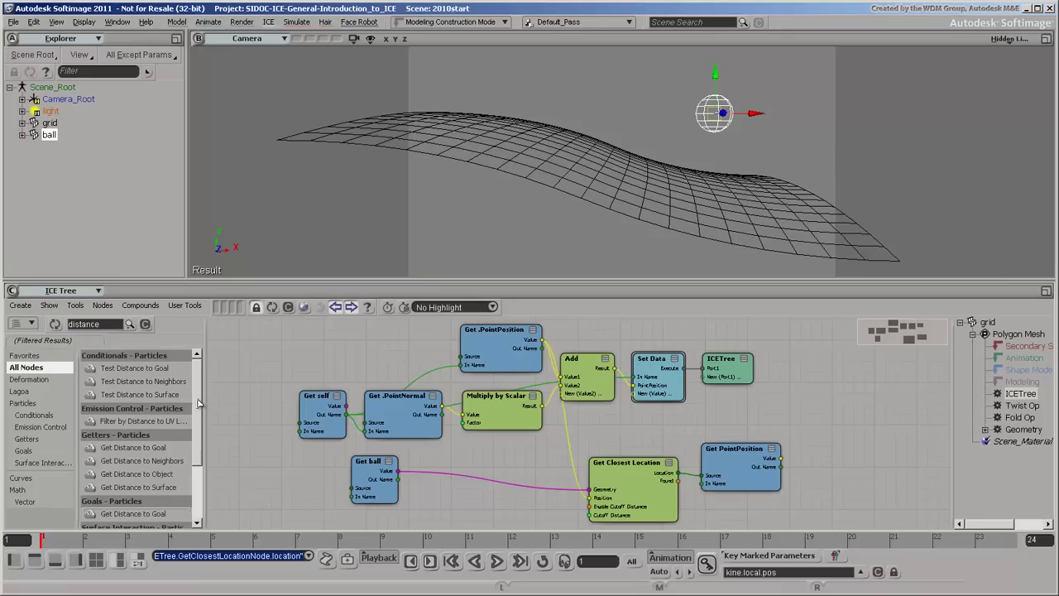
- Add Get Distance Between on both positions, driving Multiply by Scalar's Factor with its Result
drag(199, 403, 198, 469)
drag(157, 520, 823, 454)
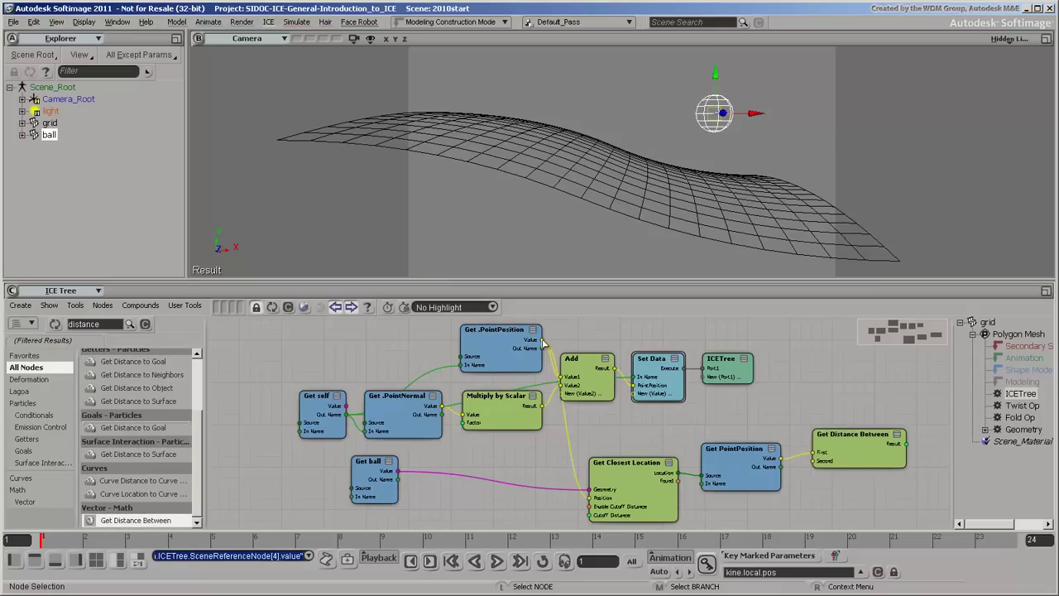
drag(541, 340, 819, 466)
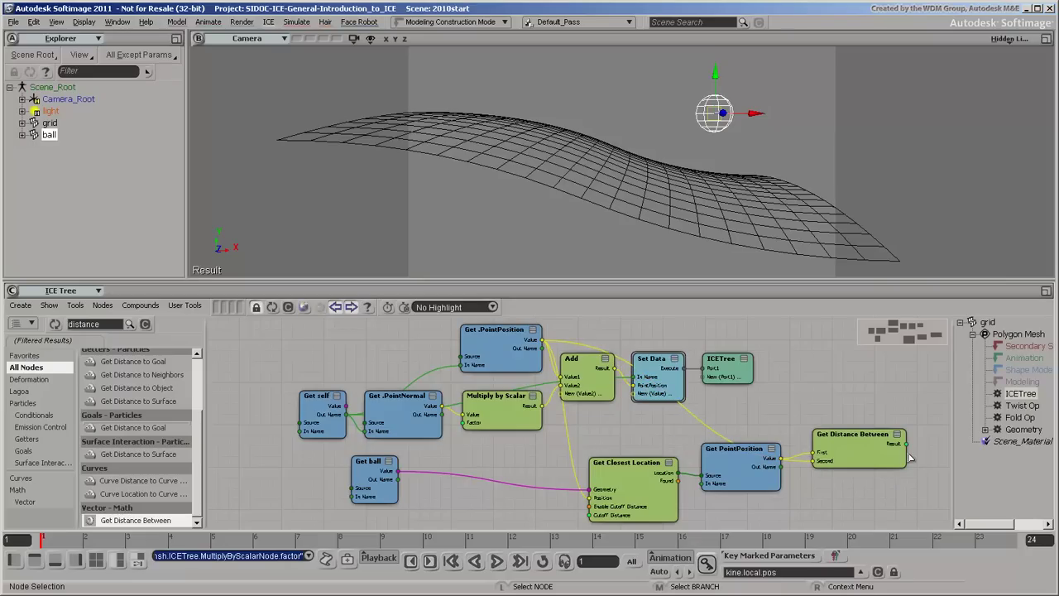
drag(907, 444, 475, 425)
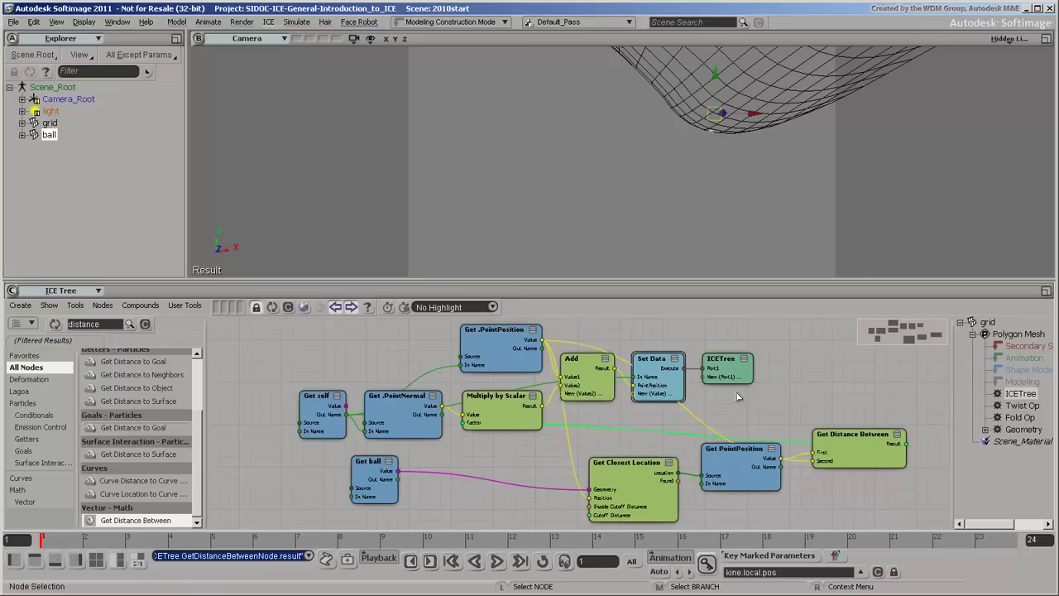
- Auto-arrange the tree left to right and move the distance branch down-left
key(ctrl)
key(ctrl+l)
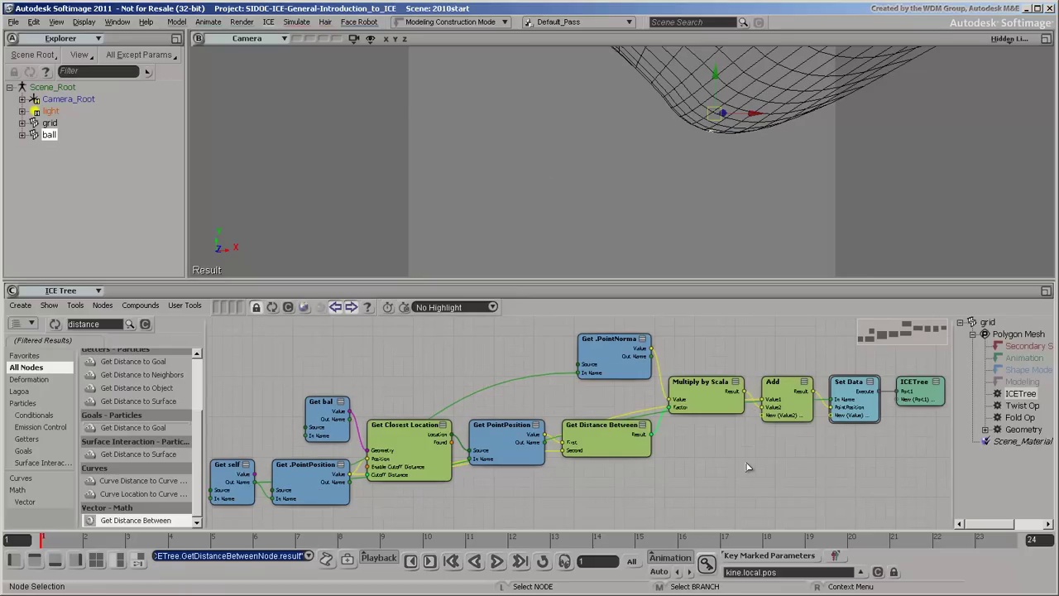
middle_click(609, 435)
drag(609, 435, 505, 454)
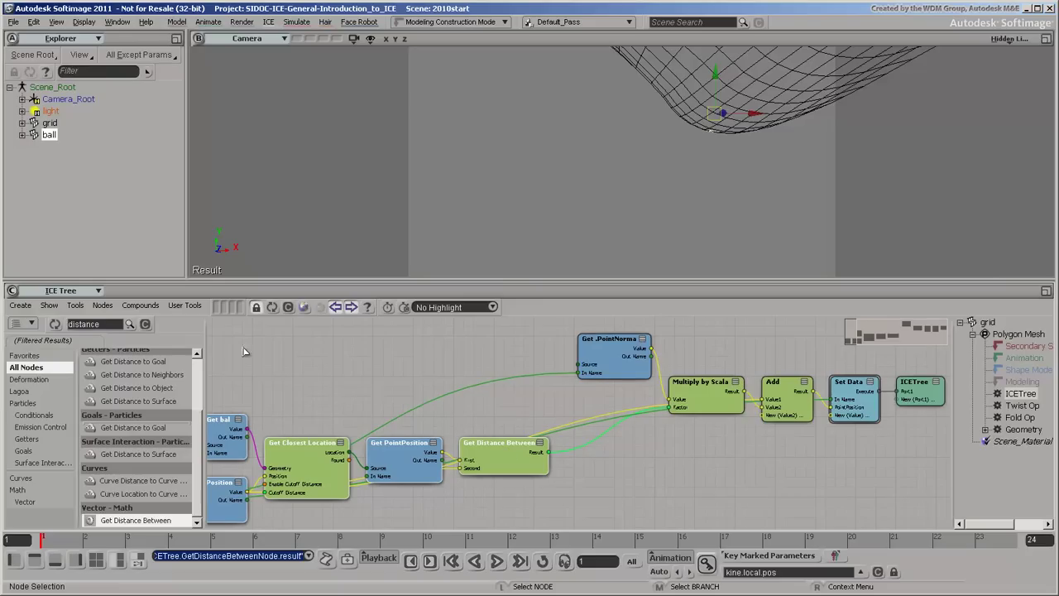
- Insert a Rescale node between Get Distance Between and Multiply by Scalar
click(145, 325)
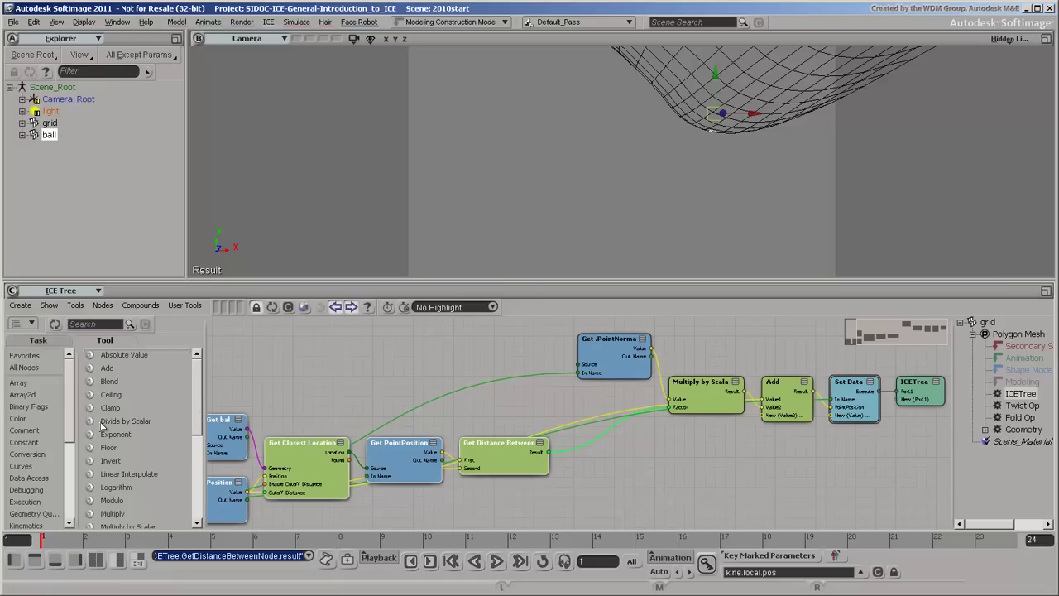
drag(70, 426, 70, 469)
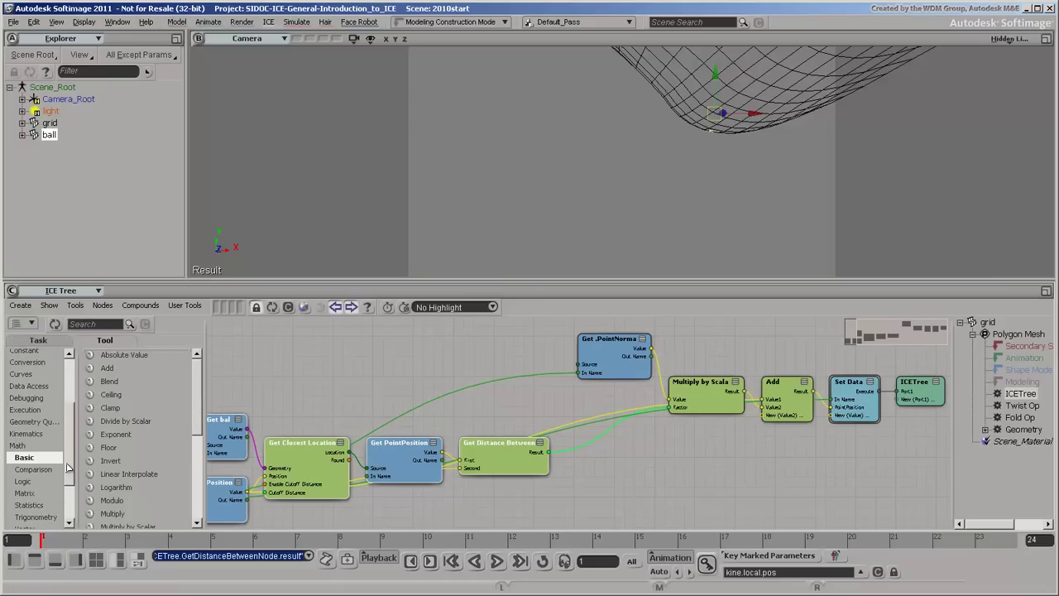
drag(199, 420, 198, 473)
drag(117, 446, 591, 447)
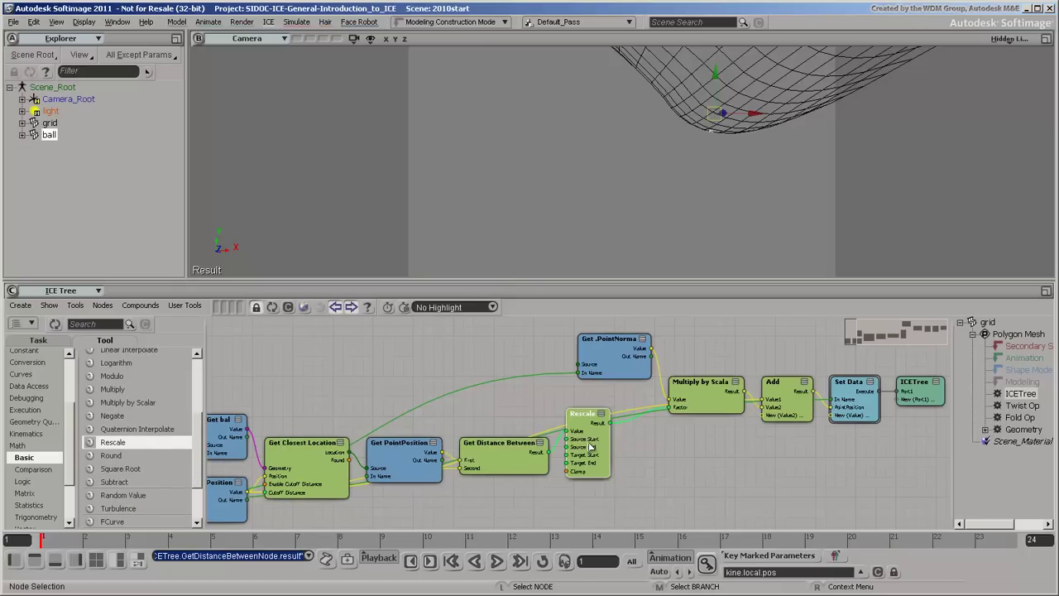
- Set Rescale to Source End 10, Target Start 1, Target End 0, with Clamp on
double_click(586, 418)
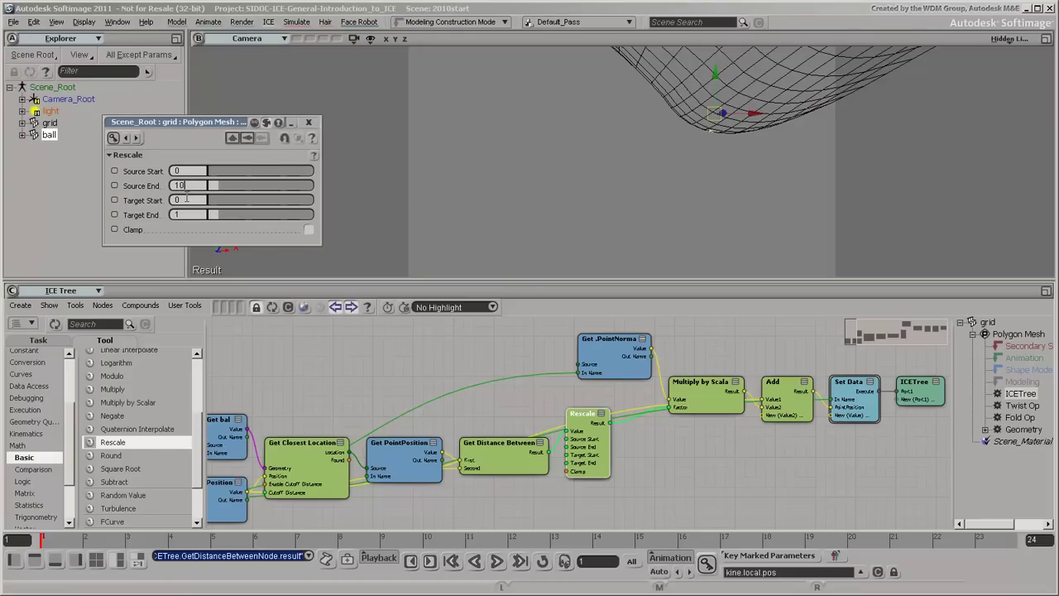
click(187, 200)
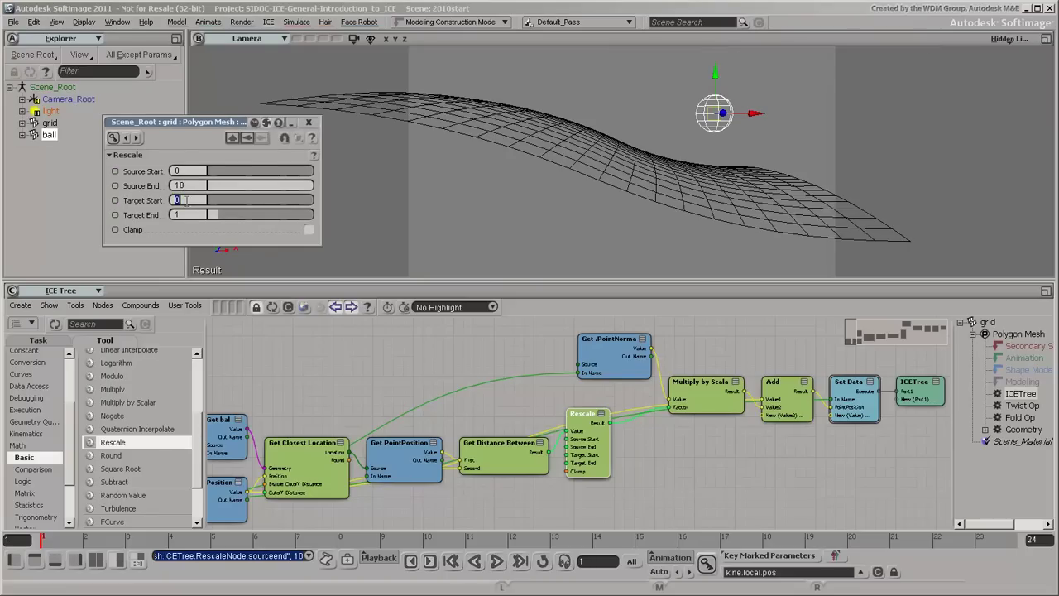
text(1)
click(186, 214)
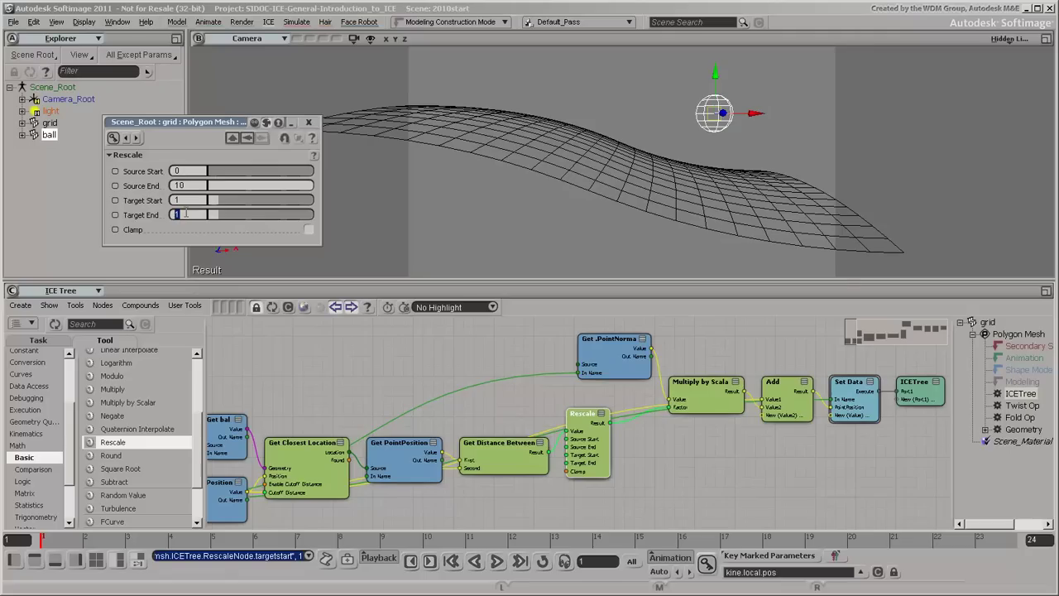
text(0)
click(309, 230)
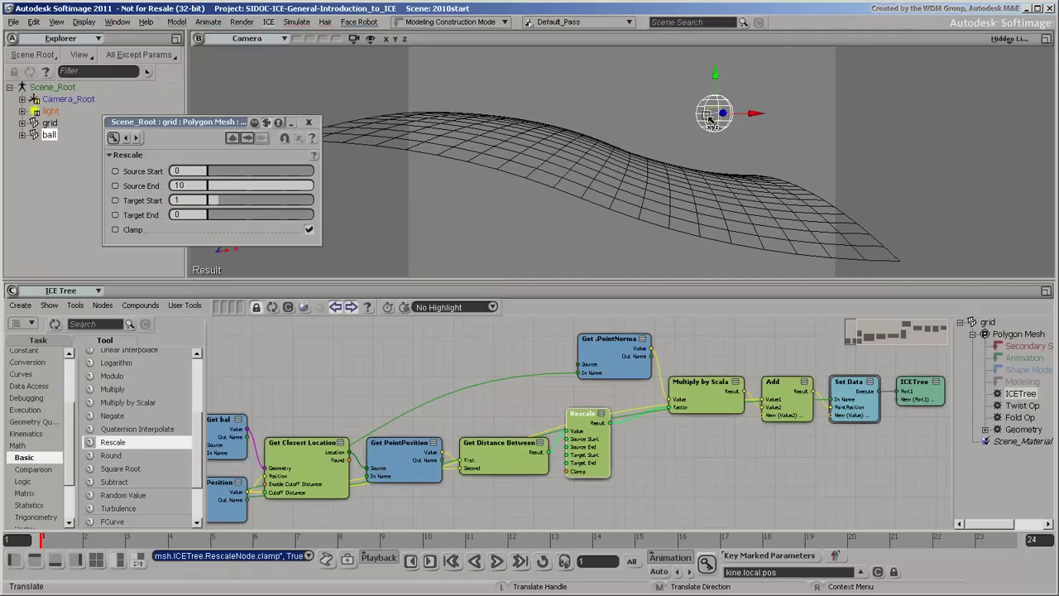
- Move the ball left over the grid, shift the Rescale branch down-left, and add a Multiply node
drag(717, 114, 651, 119)
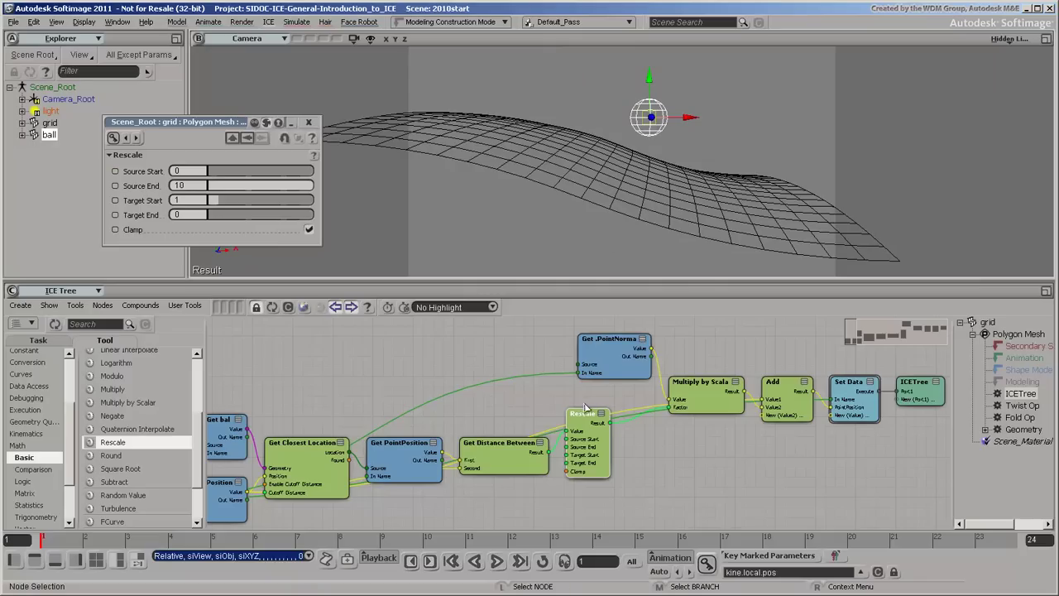
drag(585, 416, 521, 449)
drag(112, 389, 591, 435)
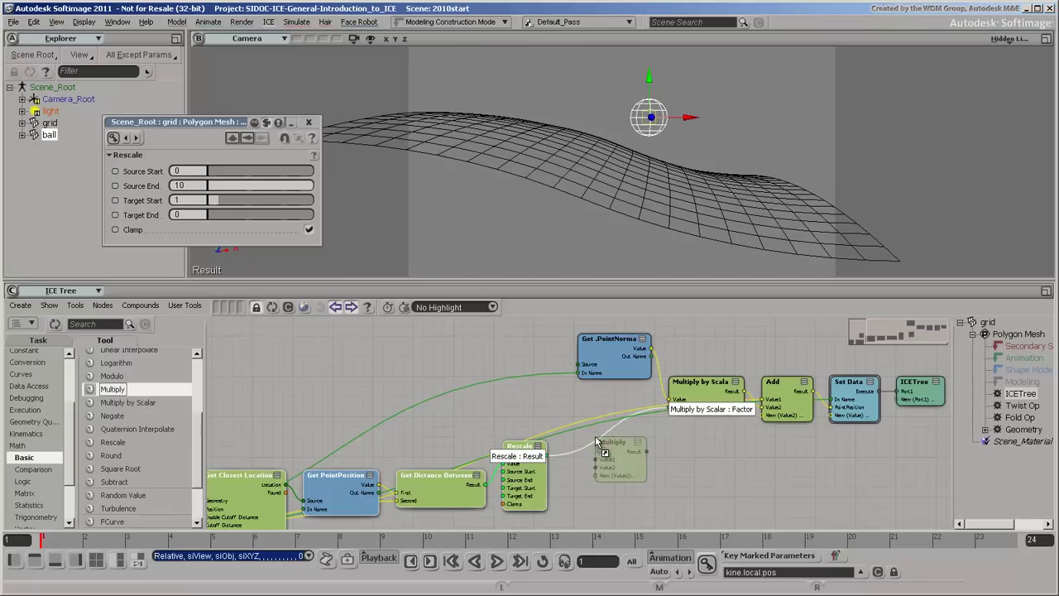
- Set the Multiply node's Value2 to 4.403 and insert an FCurve node after Rescale
click(593, 434)
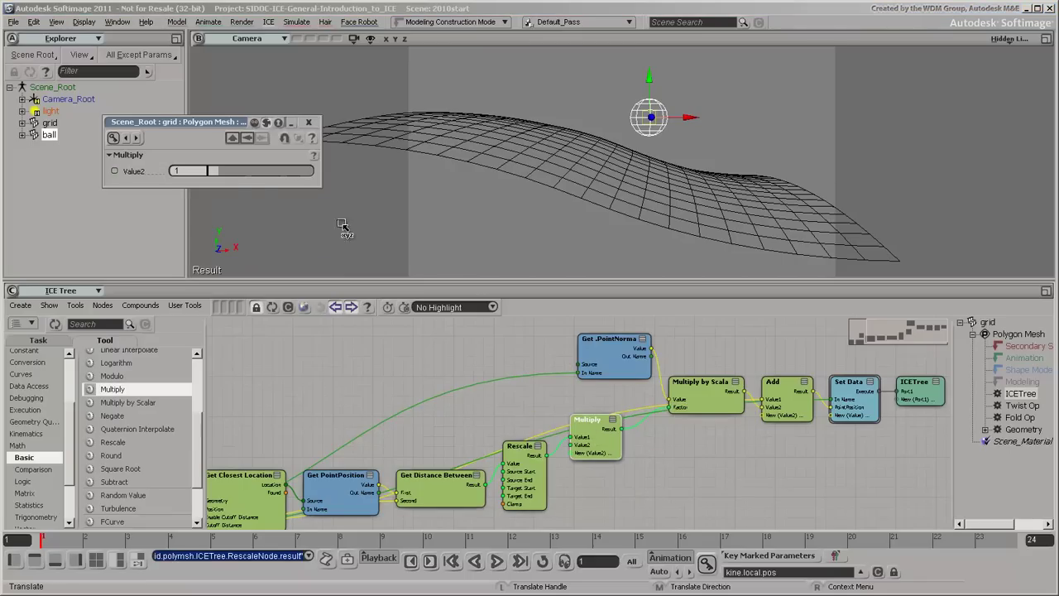
drag(222, 169, 256, 170)
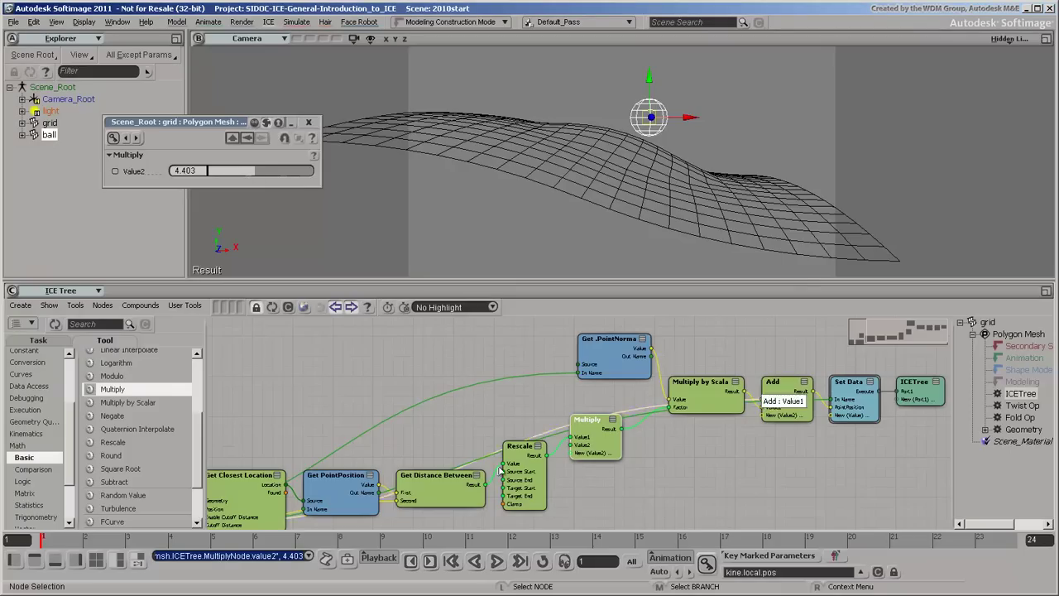
drag(522, 454, 443, 474)
drag(116, 522, 521, 453)
- Open the FCurve profile and try reshaping the top key's tangent, undoing each change
double_click(521, 453)
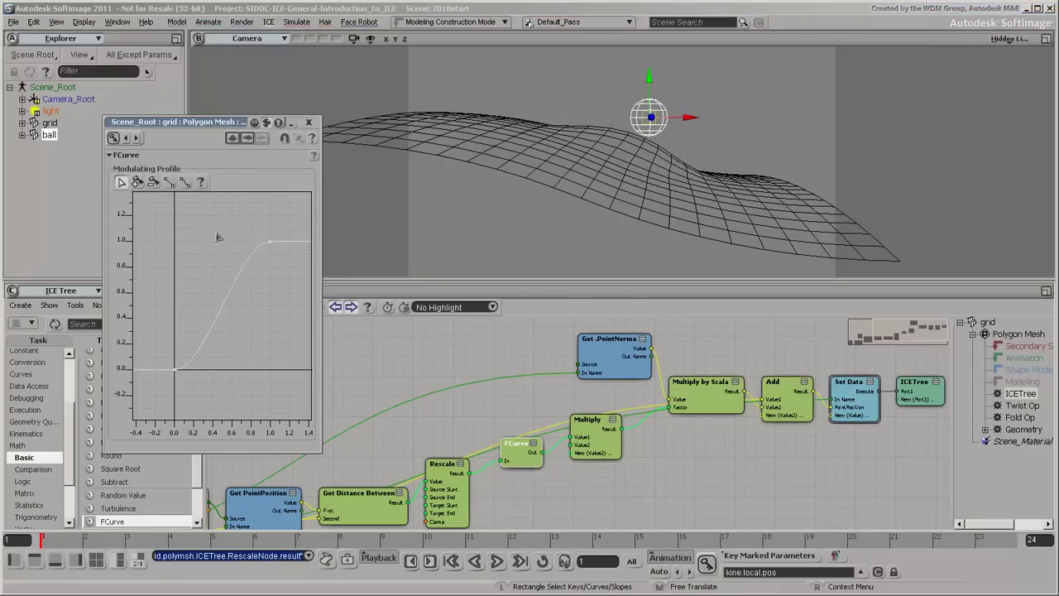
drag(234, 241, 274, 276)
drag(238, 245, 205, 248)
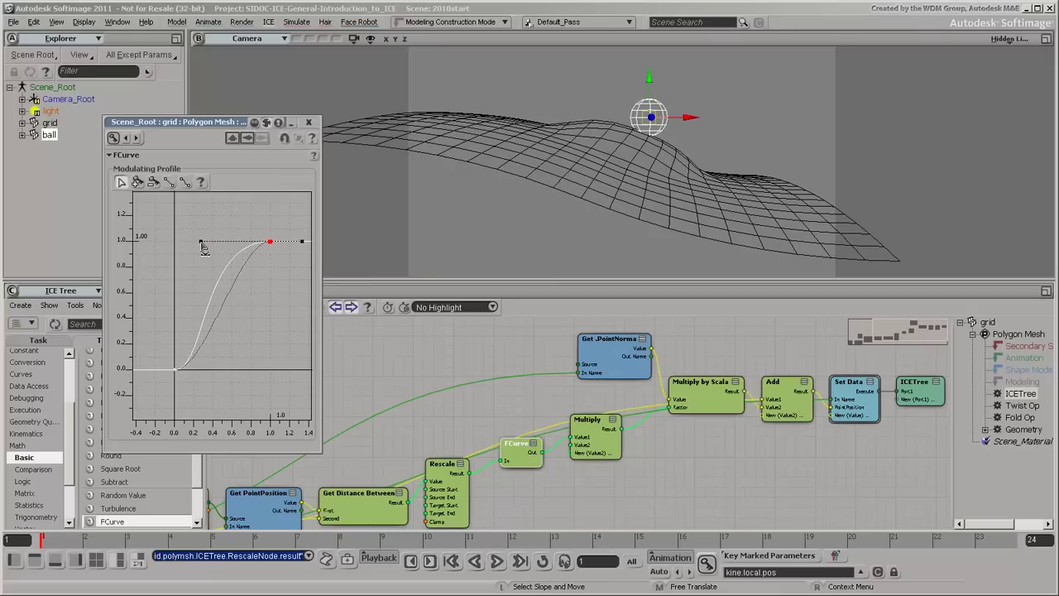
key(ctrl+z)
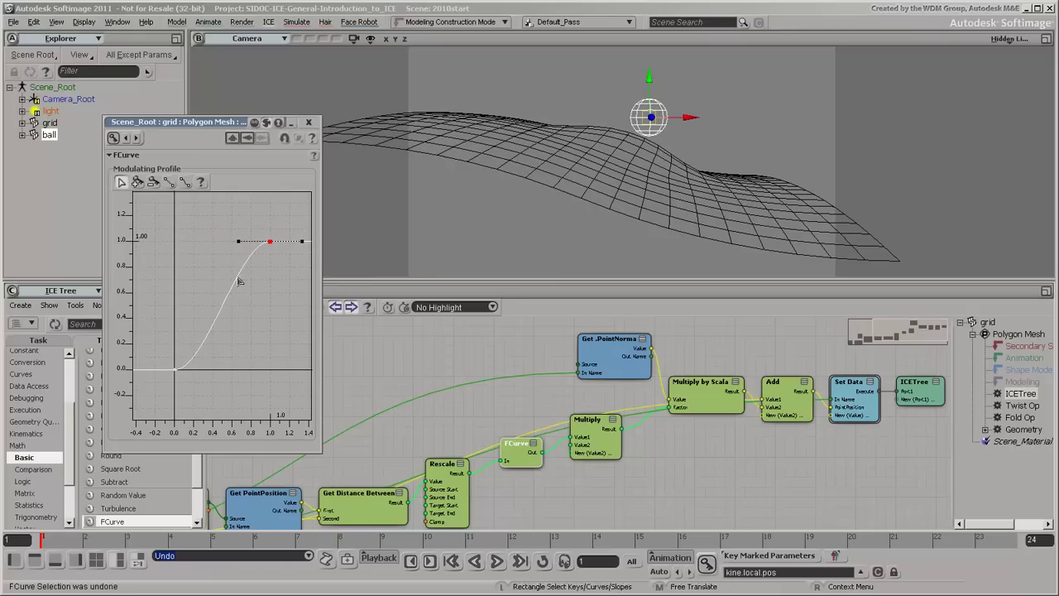
drag(239, 246, 245, 276)
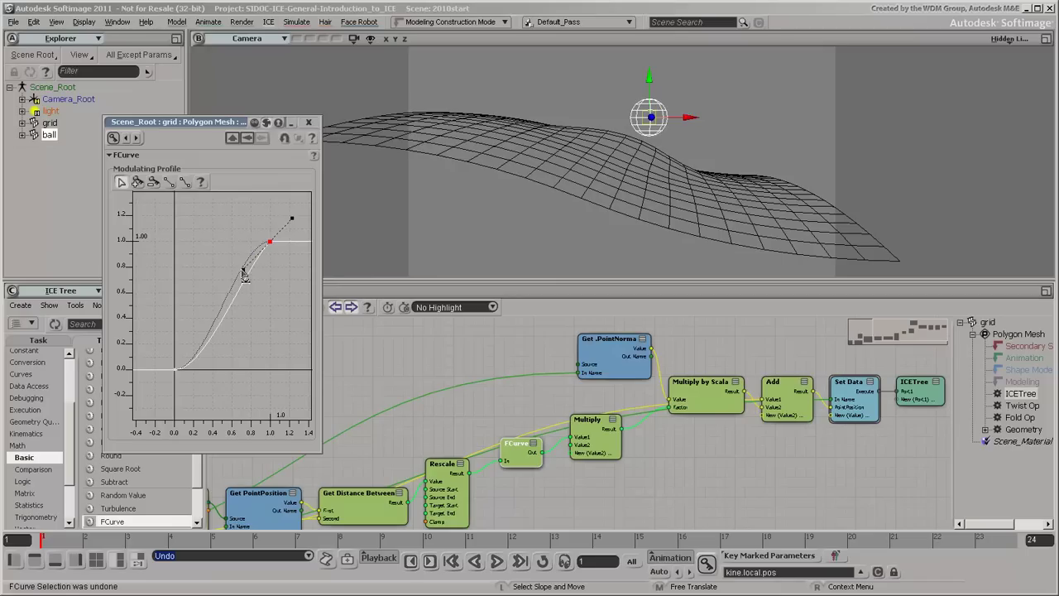
key(ctrl+z)
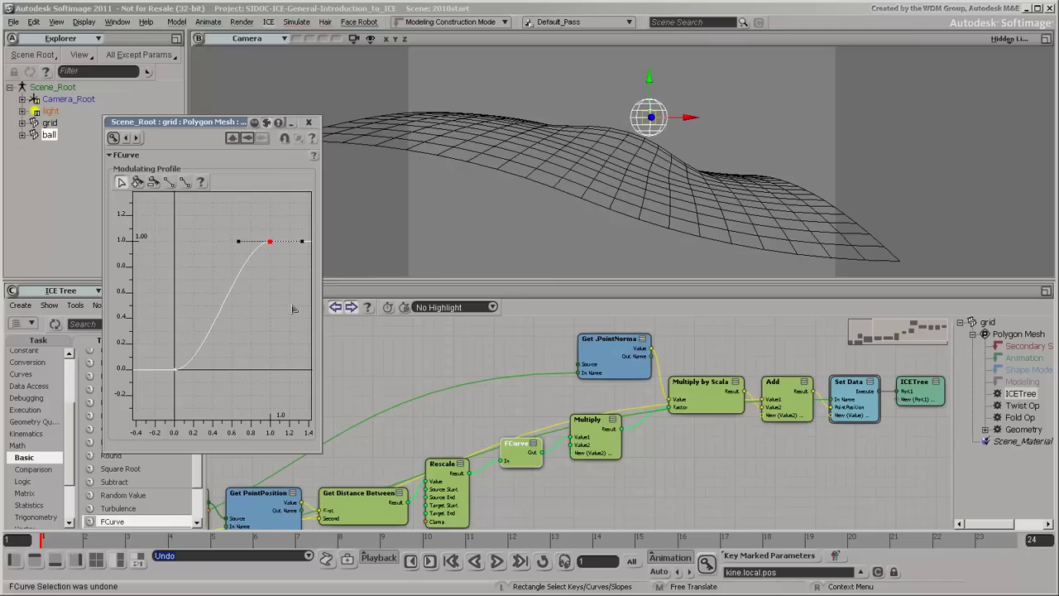